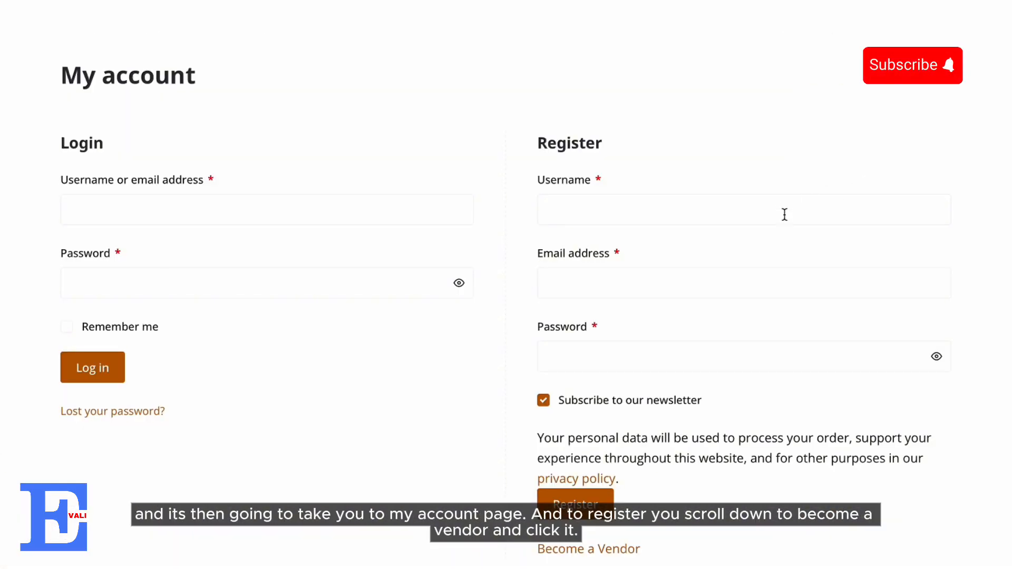
- Open the vendor Plans page via Become a Vendor and review the $0.00 Free Trial features to ENROLL
scroll(796, 233, "down", 3)
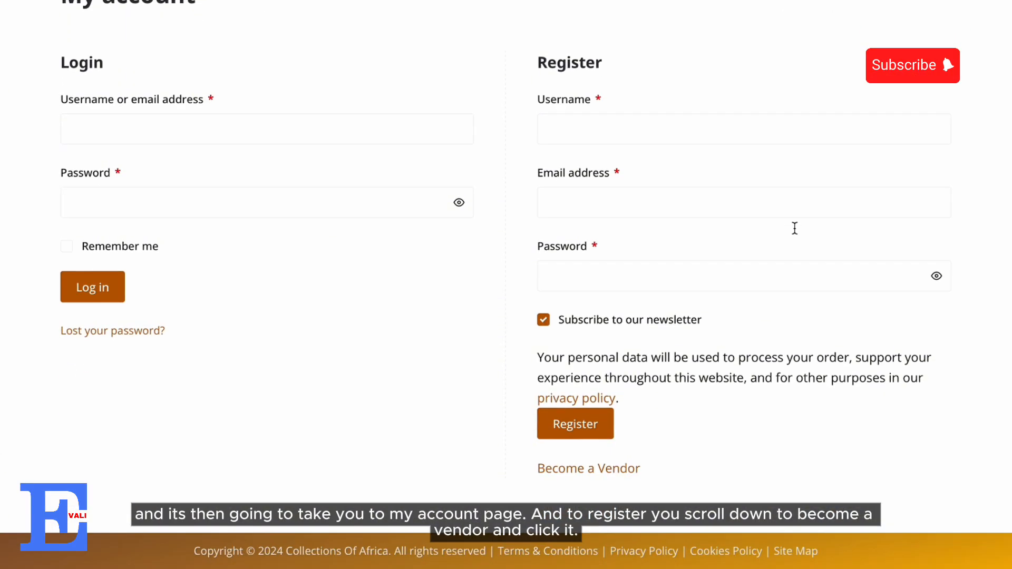
left_click(611, 475)
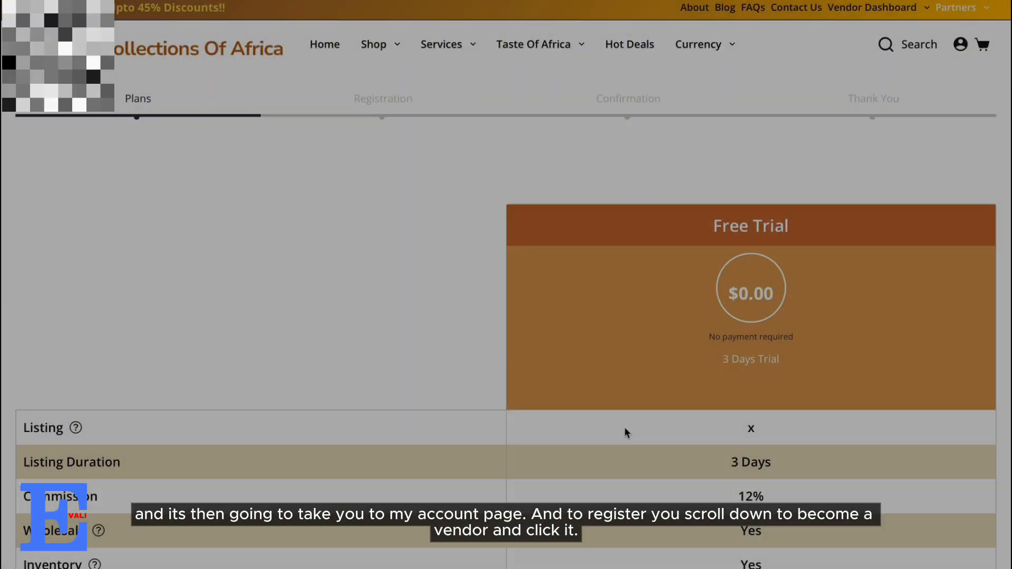
scroll(625, 428, "down", 1)
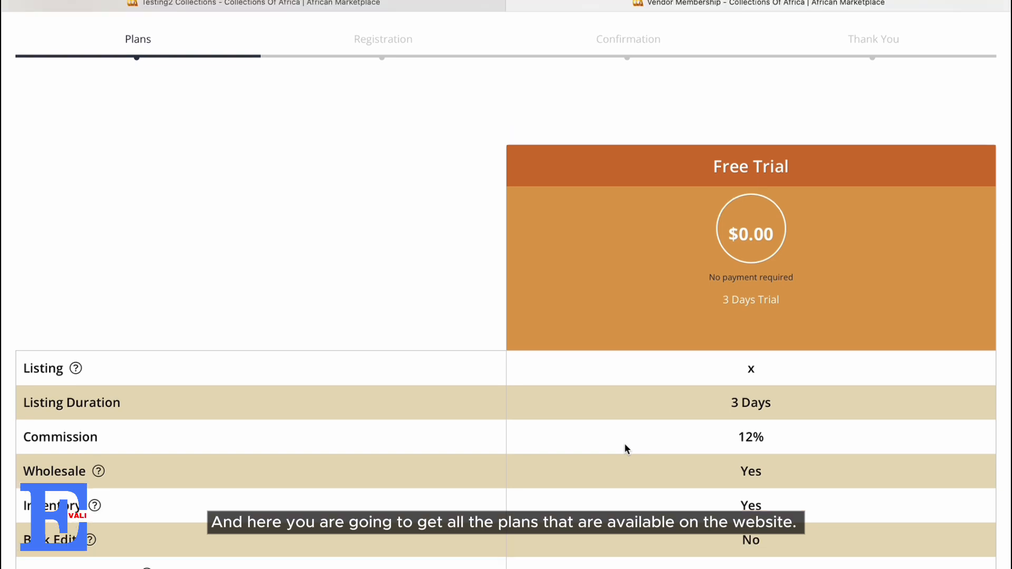
scroll(624, 428, "down", 1)
scroll(625, 428, "down", 1)
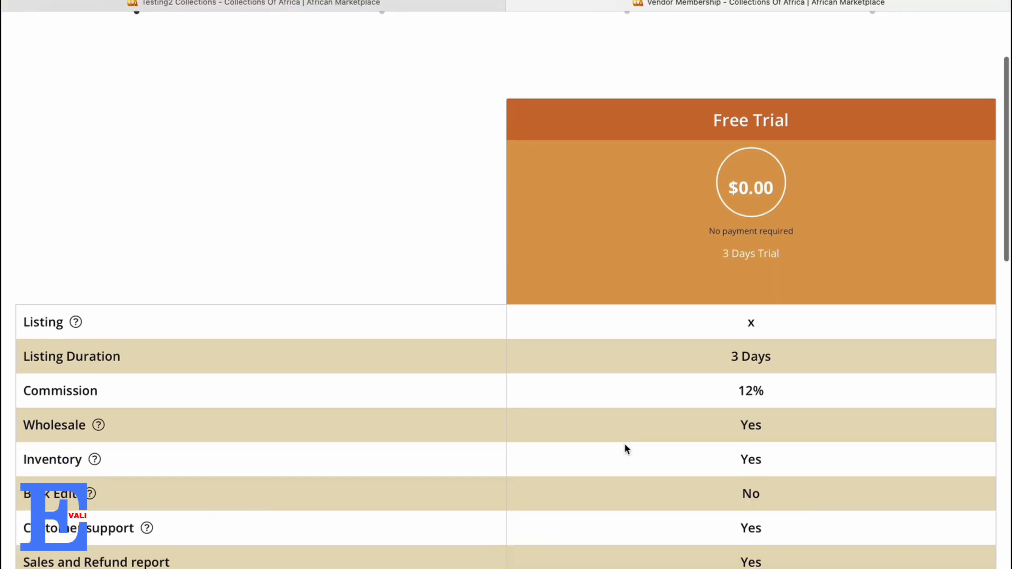
scroll(625, 447, "down", 5)
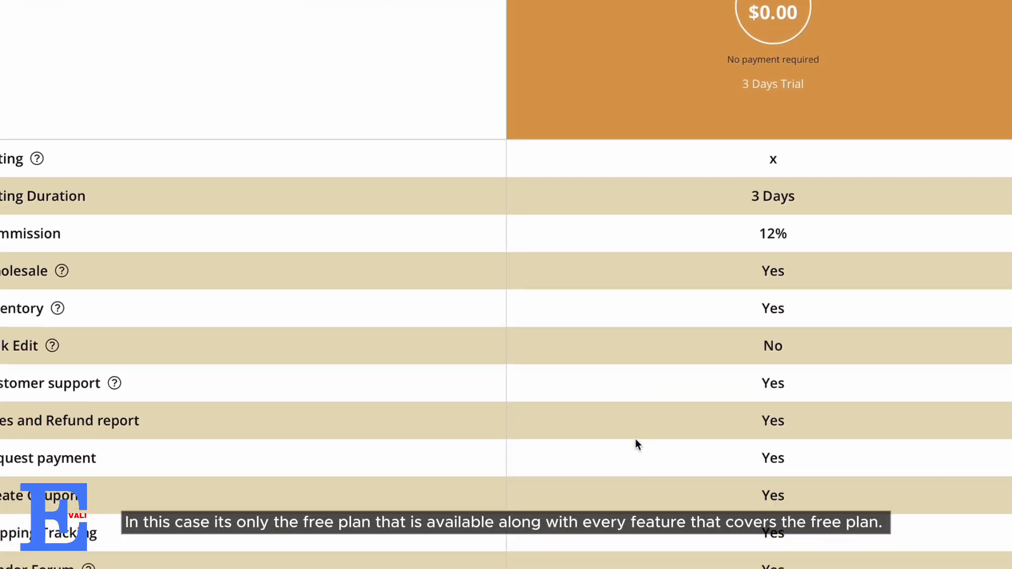
scroll(636, 445, "down", 1)
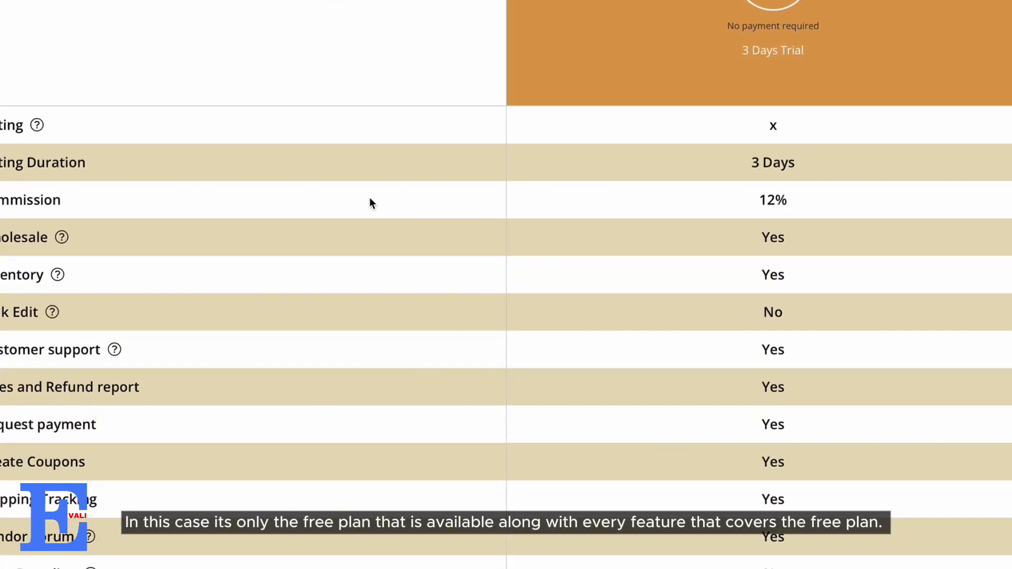
scroll(326, 362, "down", 5)
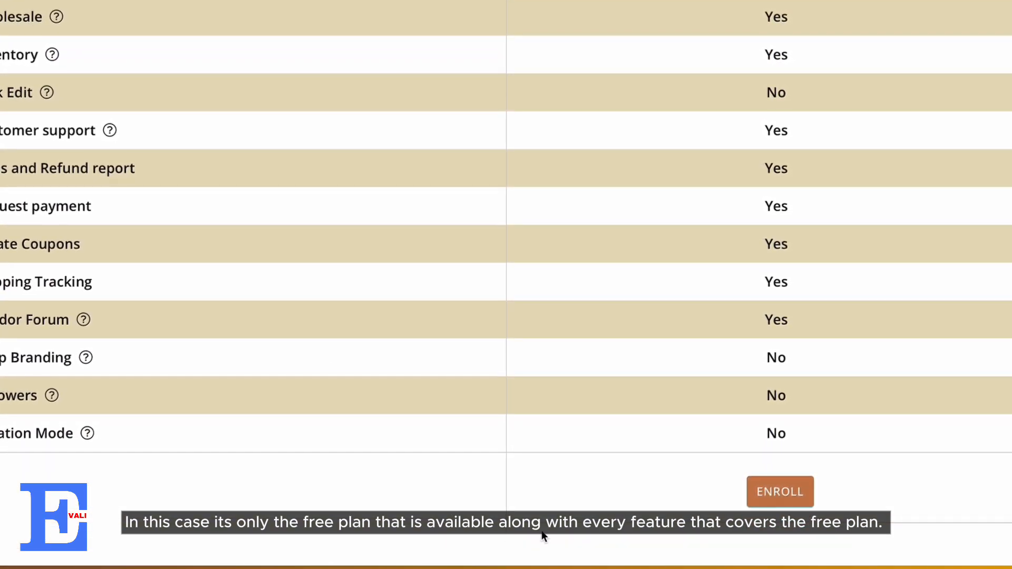
- Enroll in the Free Trial and enter the username, e-mail address, first name and last name
left_click(774, 495)
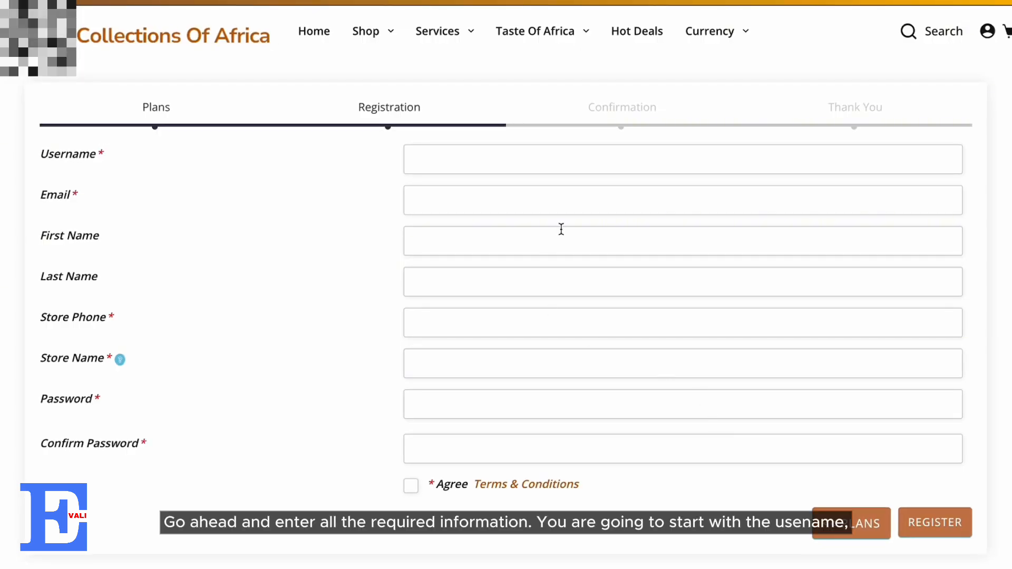
left_click(579, 165)
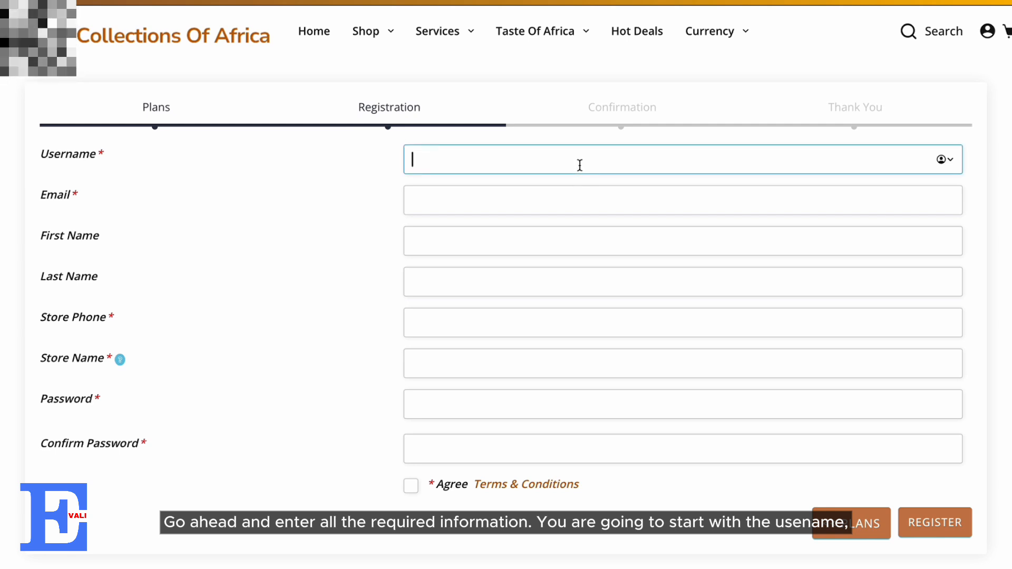
type("Testing1")
left_click(470, 208)
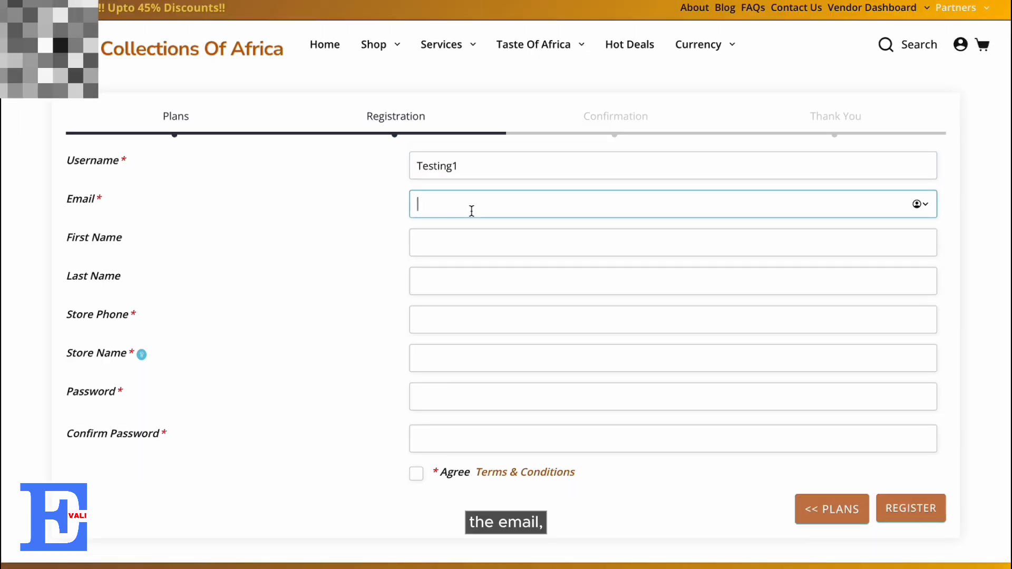
type("Testing1@xyz.com")
key("Tab")
type("Testing1")
key("Tab")
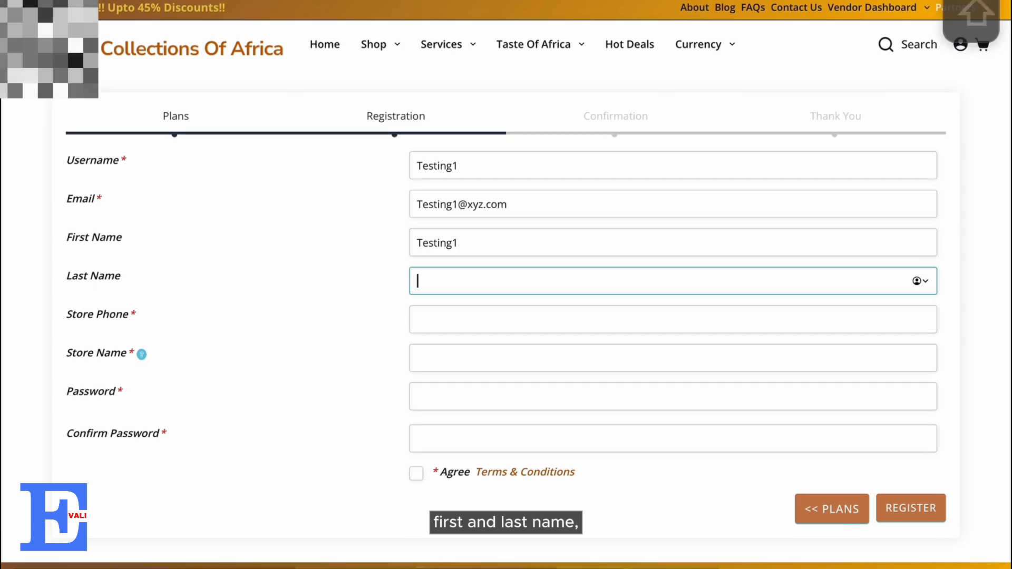
type("Collections")
- Enter the store phone, store name 'Testing1 Collections' and password, and agree to the terms and conditions
key("Tab")
type("1234567")
key("Tab")
type("Tes")
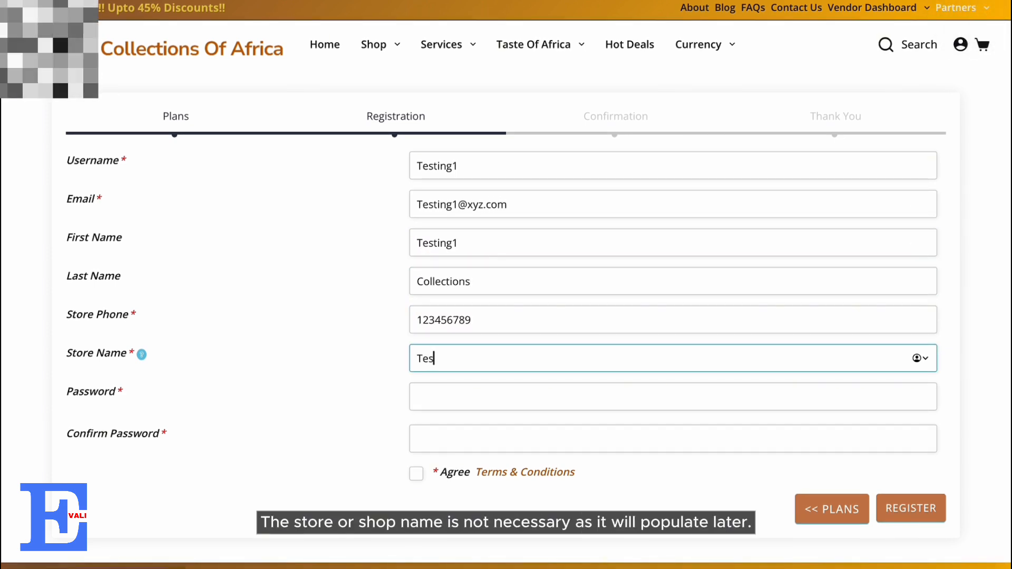
type("ting1 ")
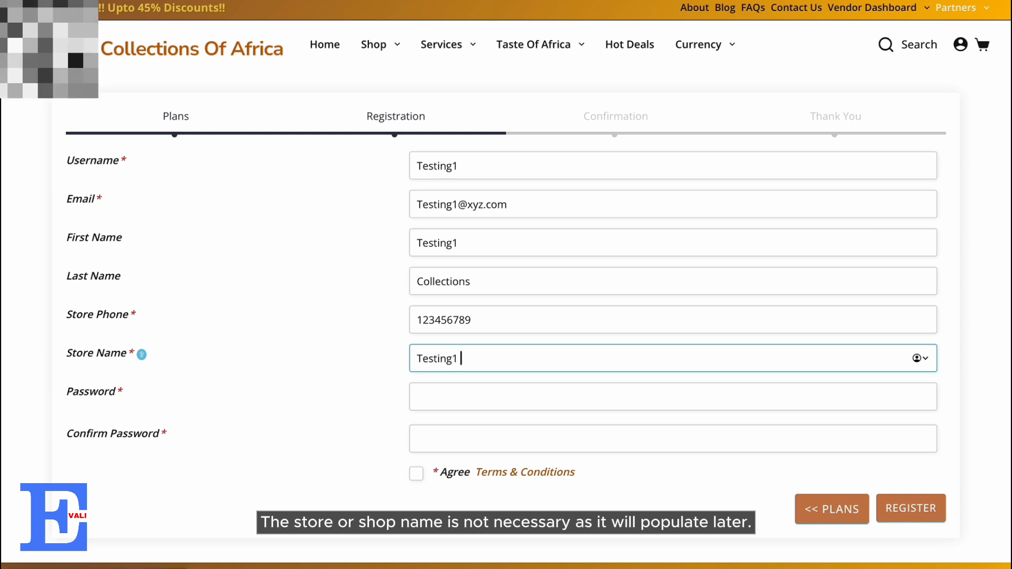
type("Collections")
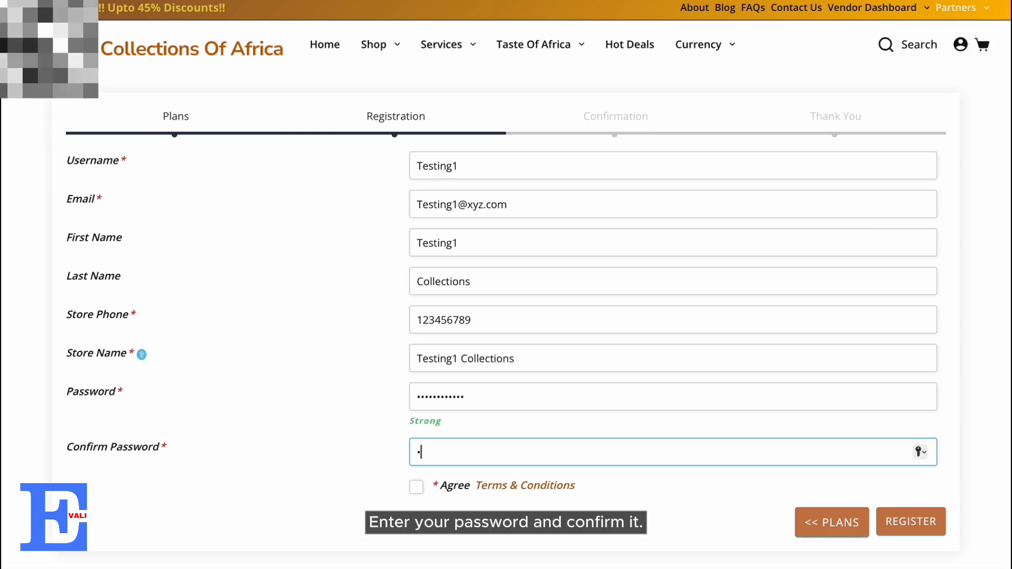
type("••")
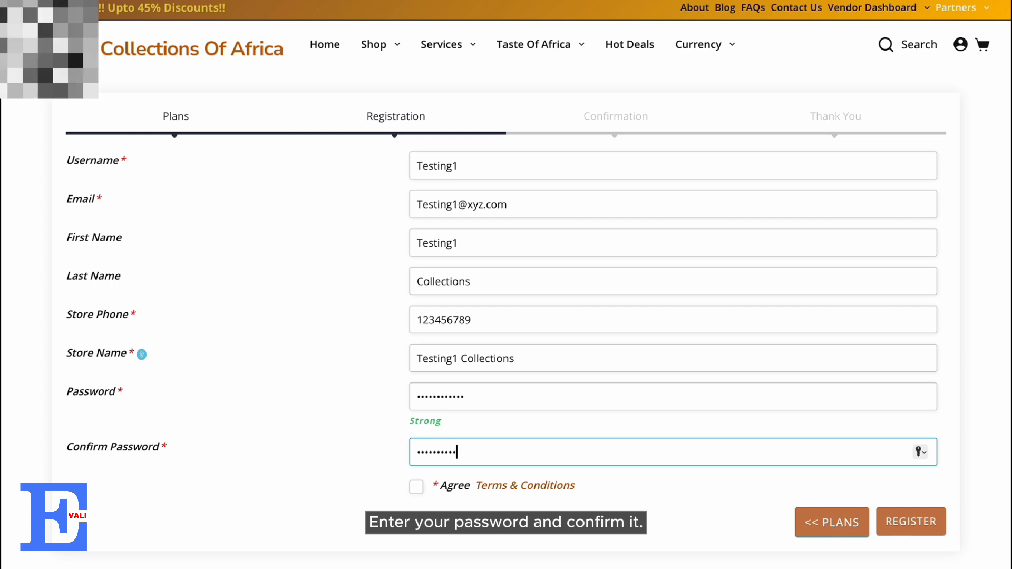
left_click(416, 495)
left_click(417, 489)
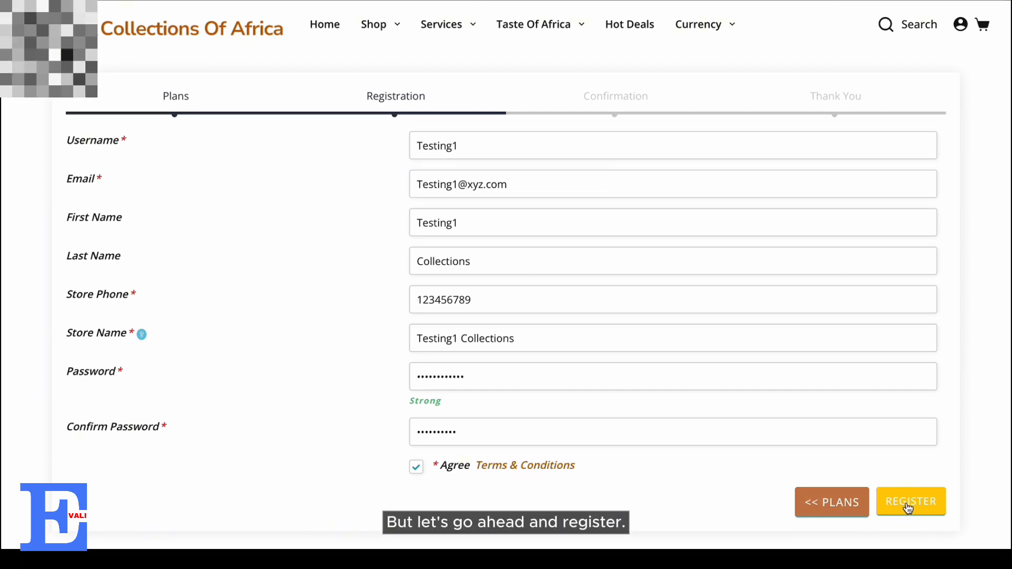
- Submit the vendor registration and proceed with the free plan on the Confirmation step
left_click(907, 505)
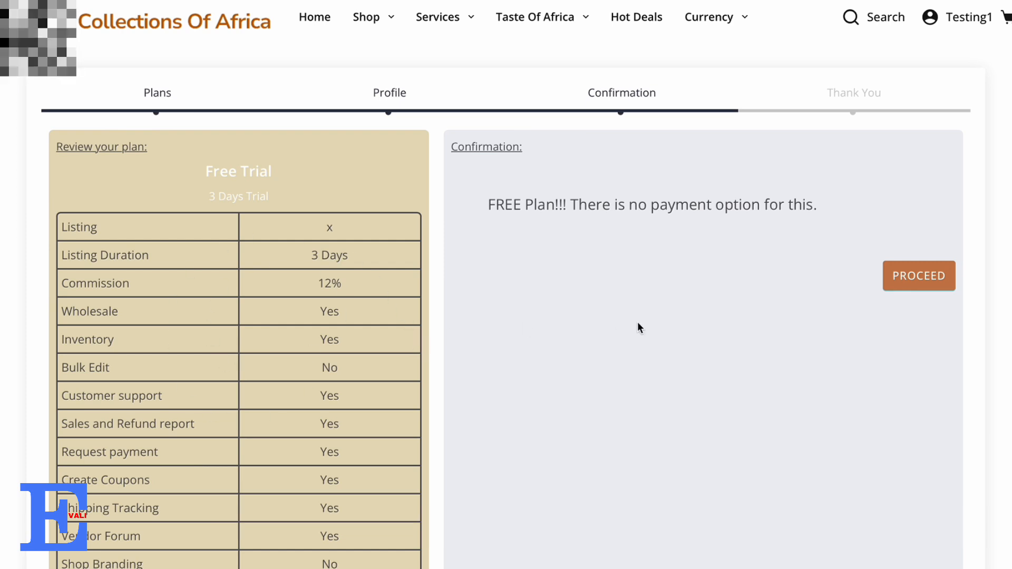
left_click(928, 283)
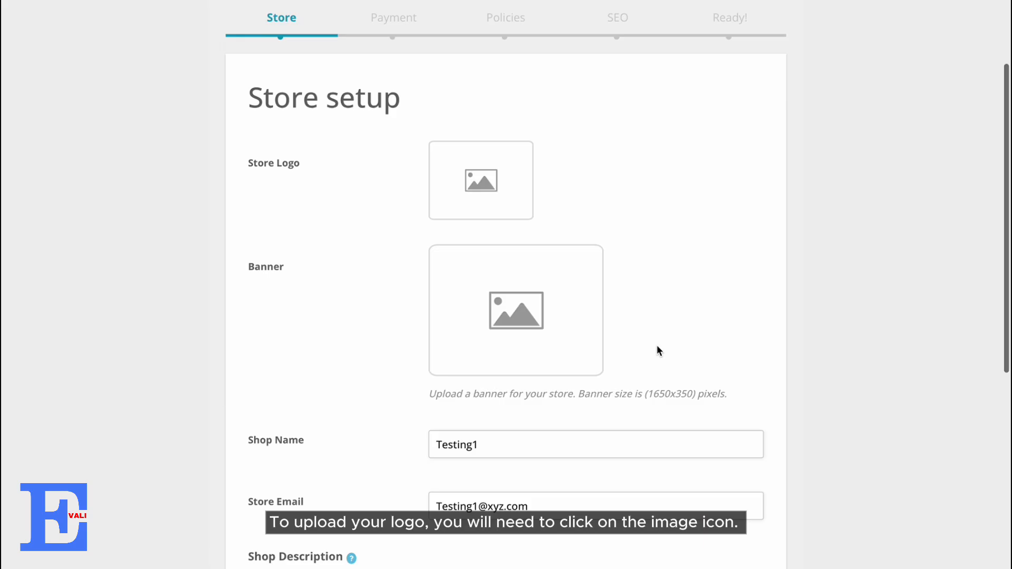
- Leave the store logo empty and scroll to the Shop Name field holding Testing1 Collections
scroll(657, 350, "down", 2)
scroll(657, 350, "down", 1)
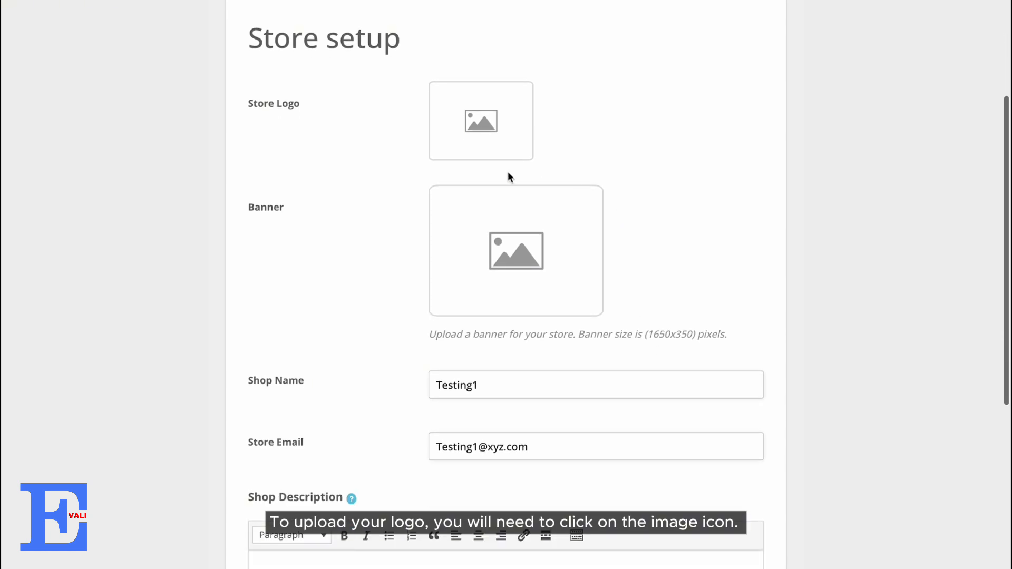
left_click(481, 138)
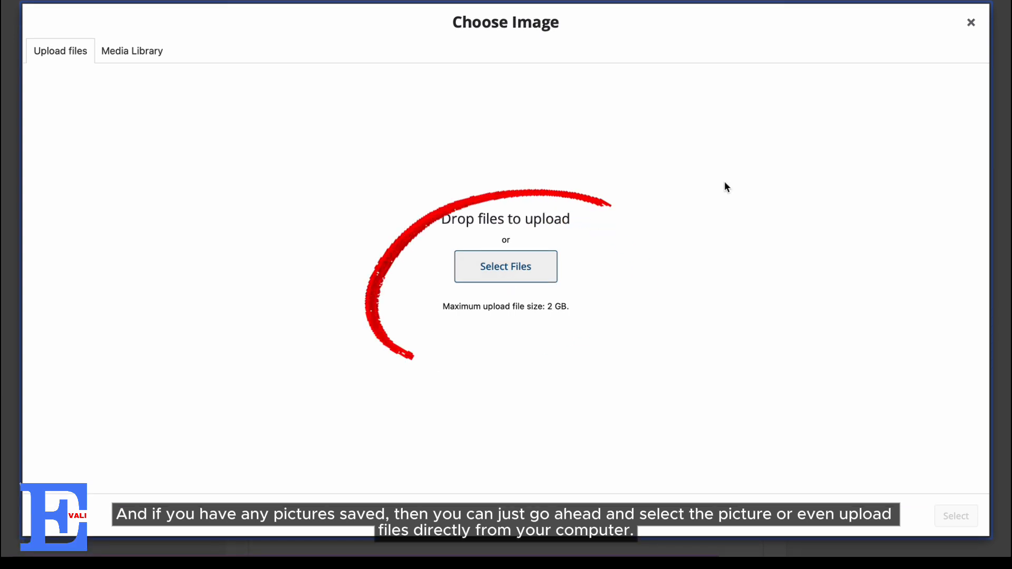
left_click(971, 23)
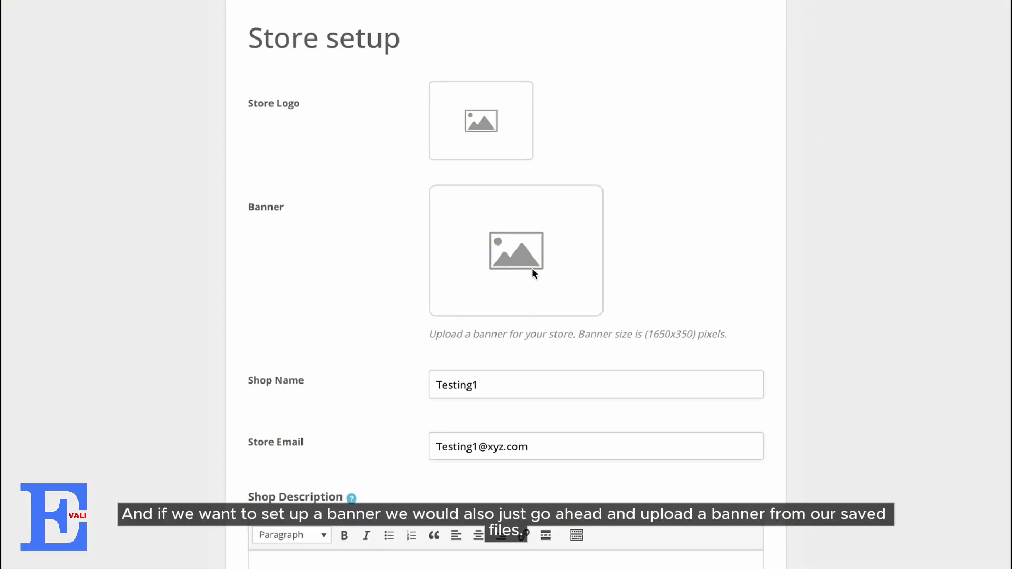
scroll(533, 271, "down", 1)
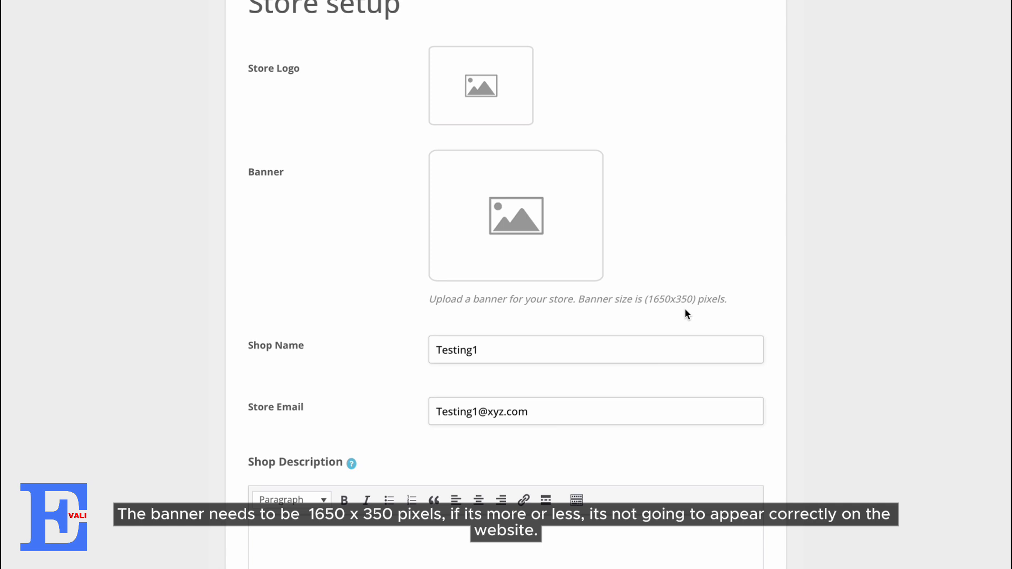
scroll(685, 314, "down", 1)
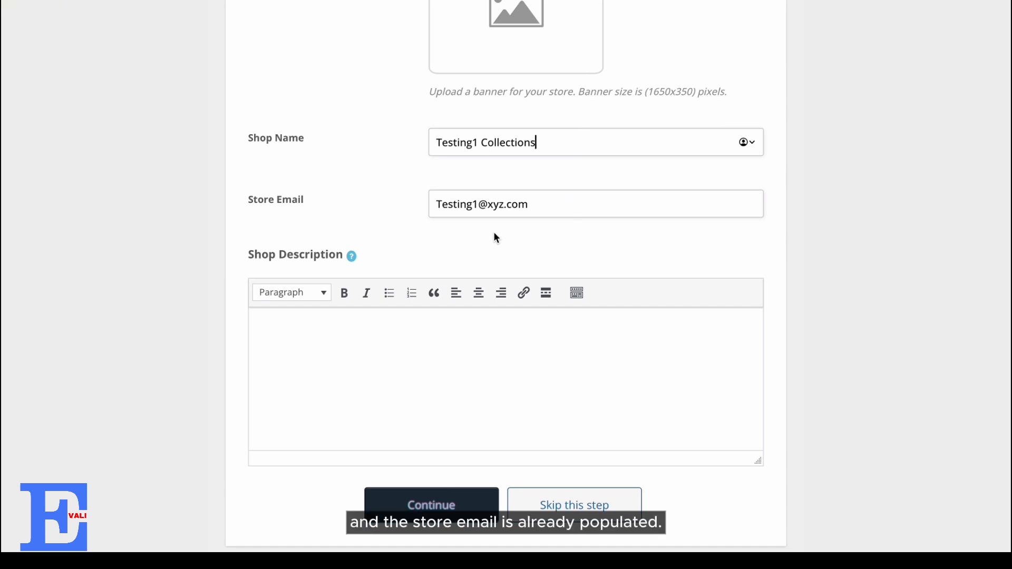
- Enter 'Testing1 Collection' as the shop description and move down toward Continue
type("Testing")
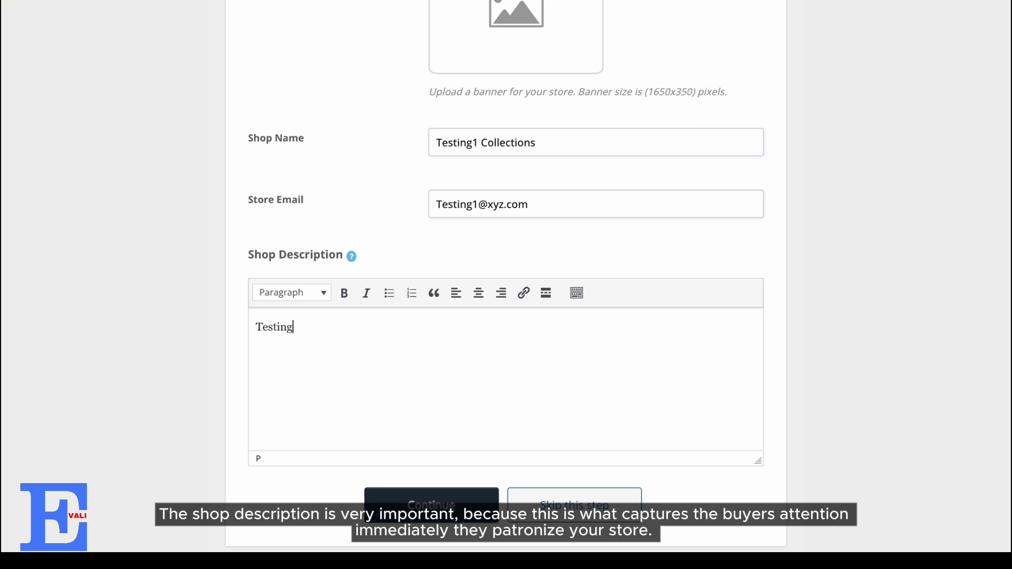
type("1 Collection")
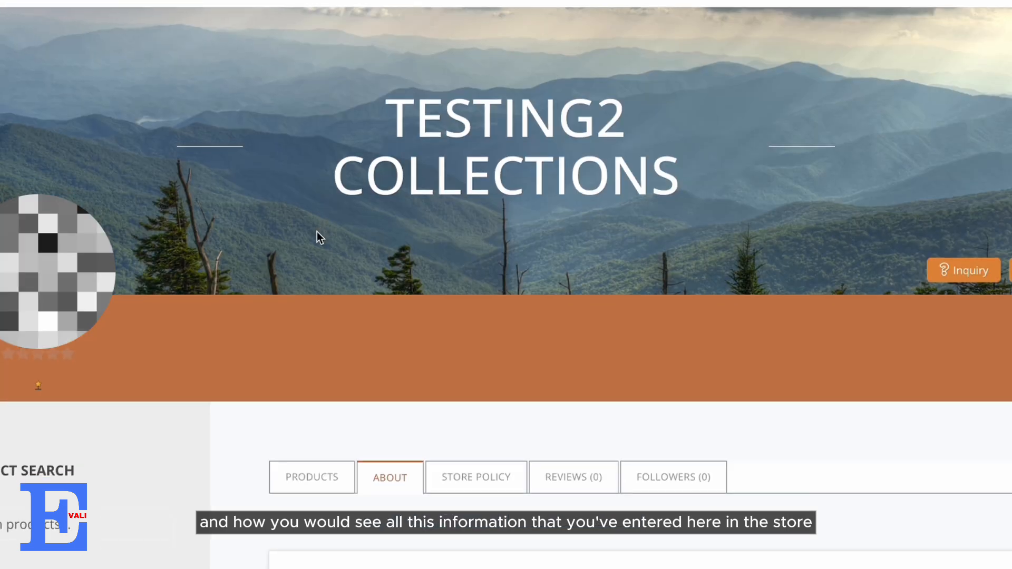
scroll(317, 232, "down", 4)
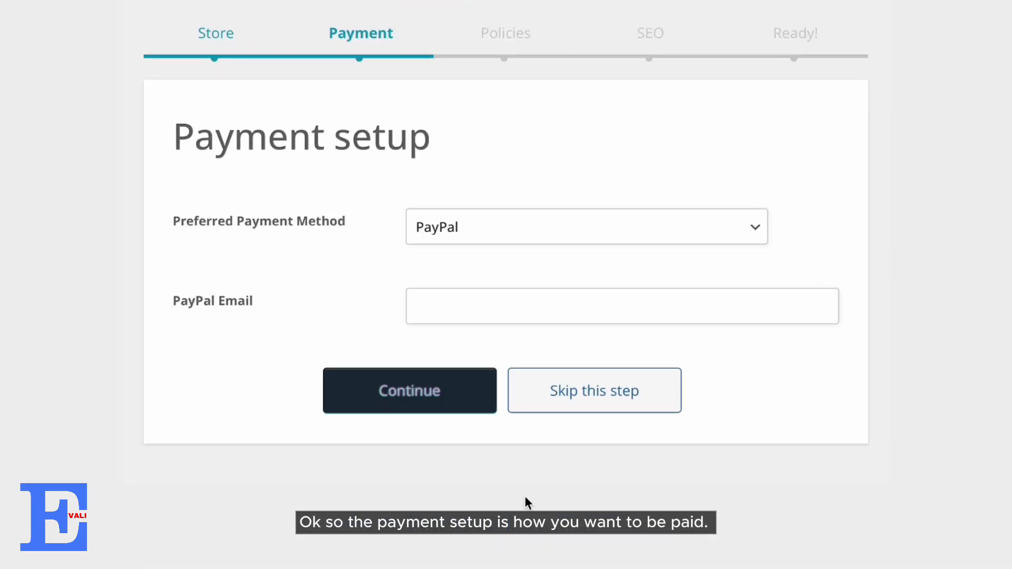
- Keep PayPal as the preferred payment method and enter the PayPal e-mail address
left_click(720, 238)
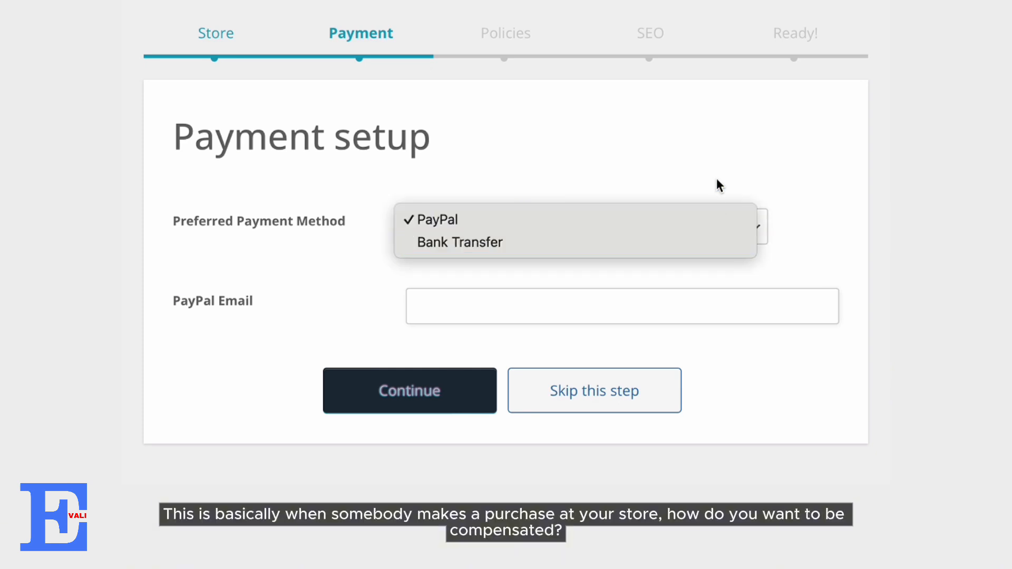
left_click(719, 141)
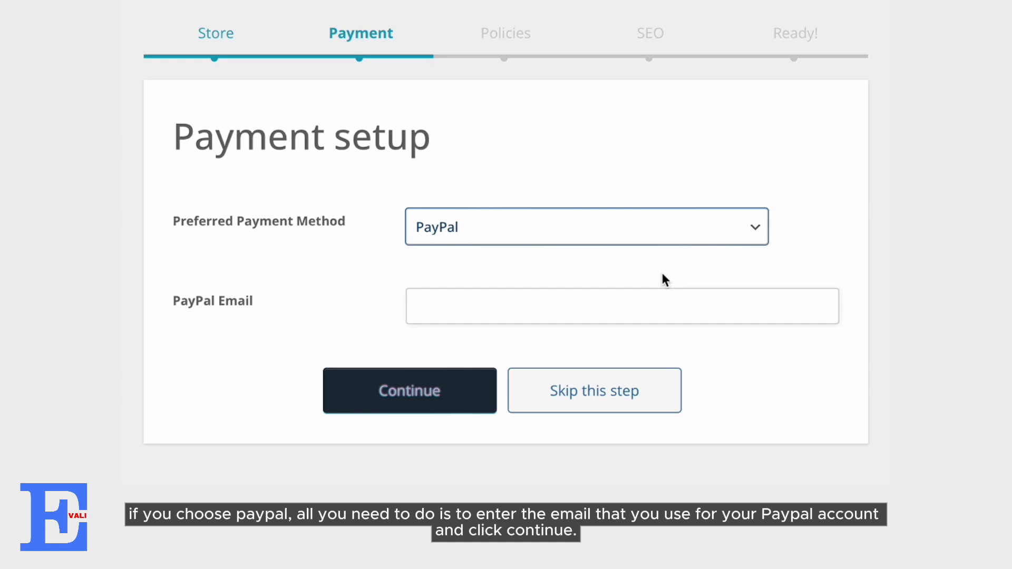
type("testing1@xyz.com")
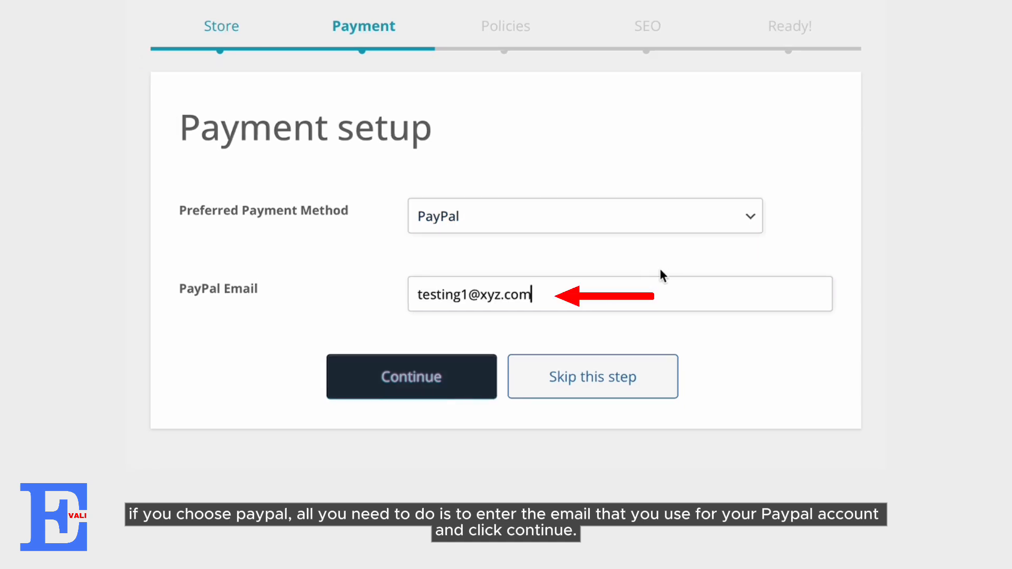
left_click(745, 216)
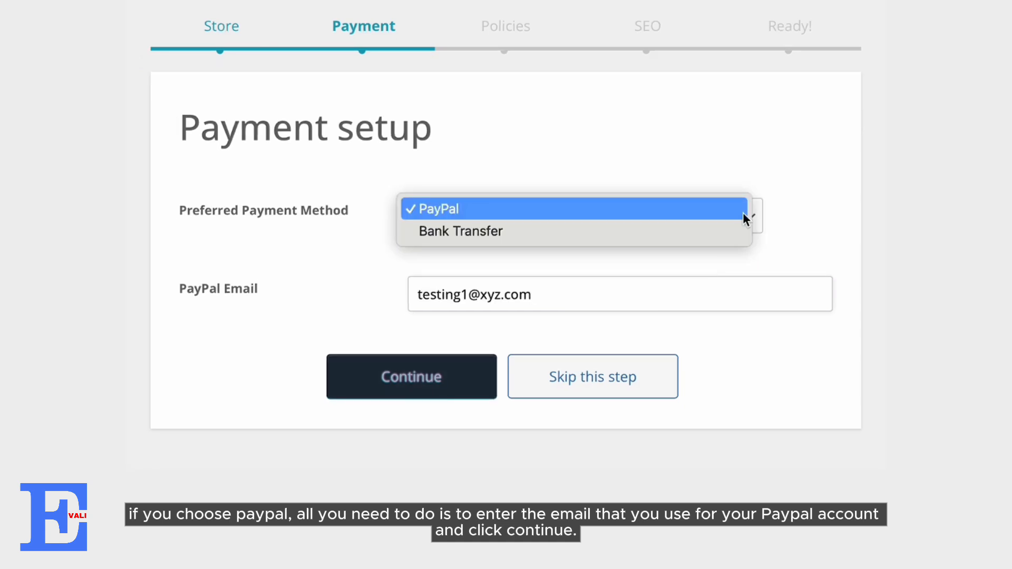
- Switch payouts to Bank Transfer and enter the account name, account number, bank name and bank address
left_click(718, 232)
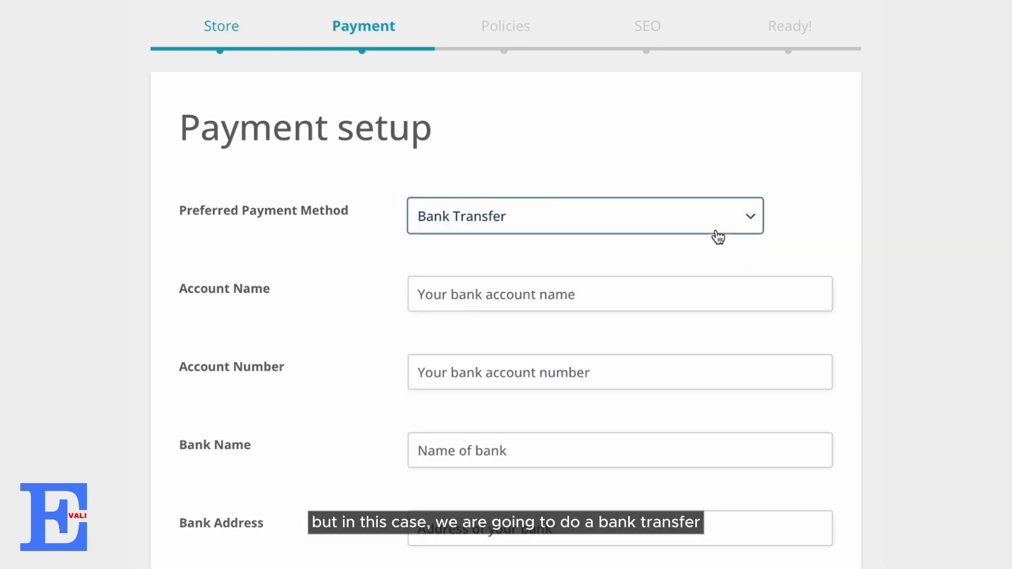
scroll(696, 263, "down", 3)
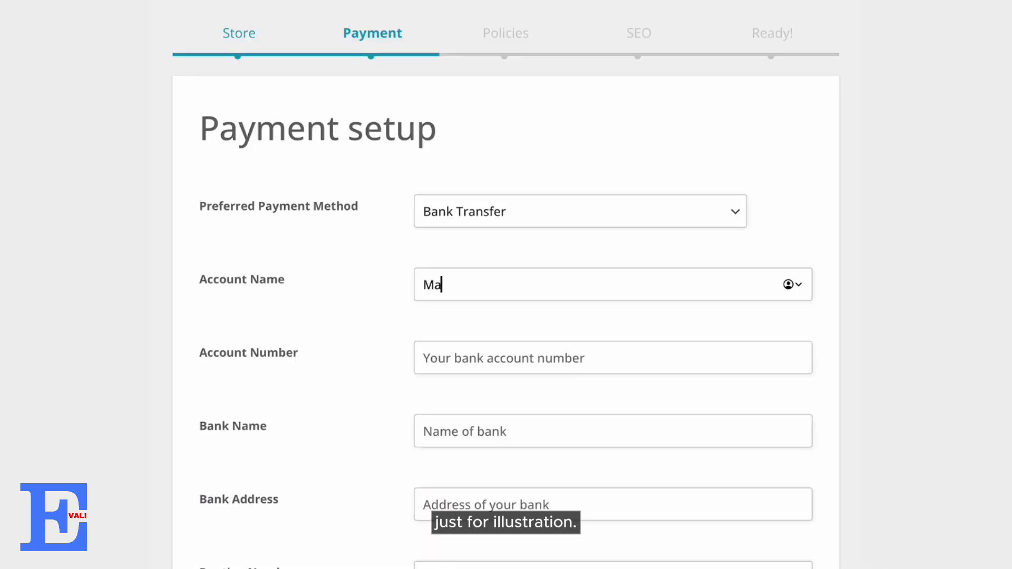
type("r")
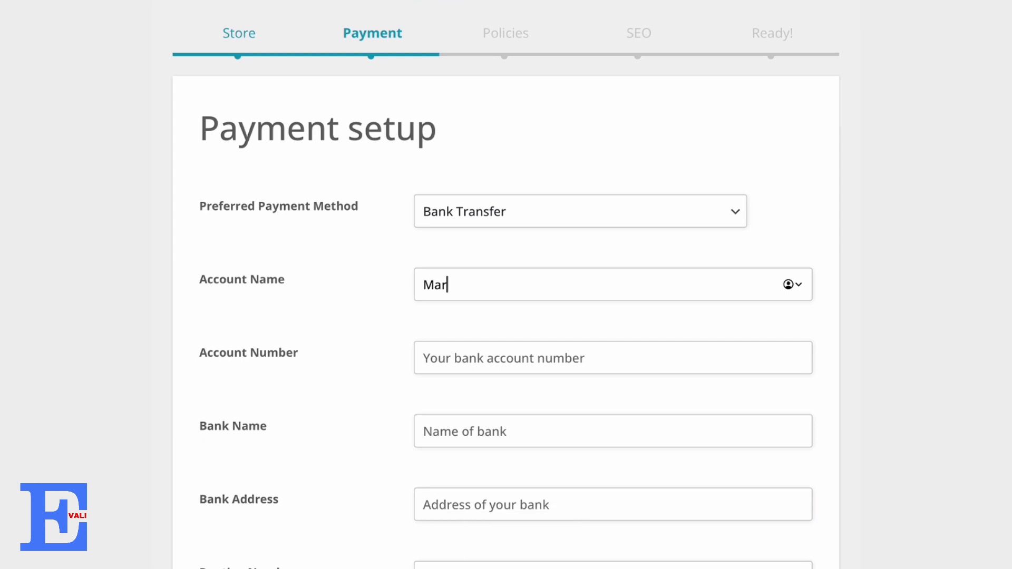
type("y B")
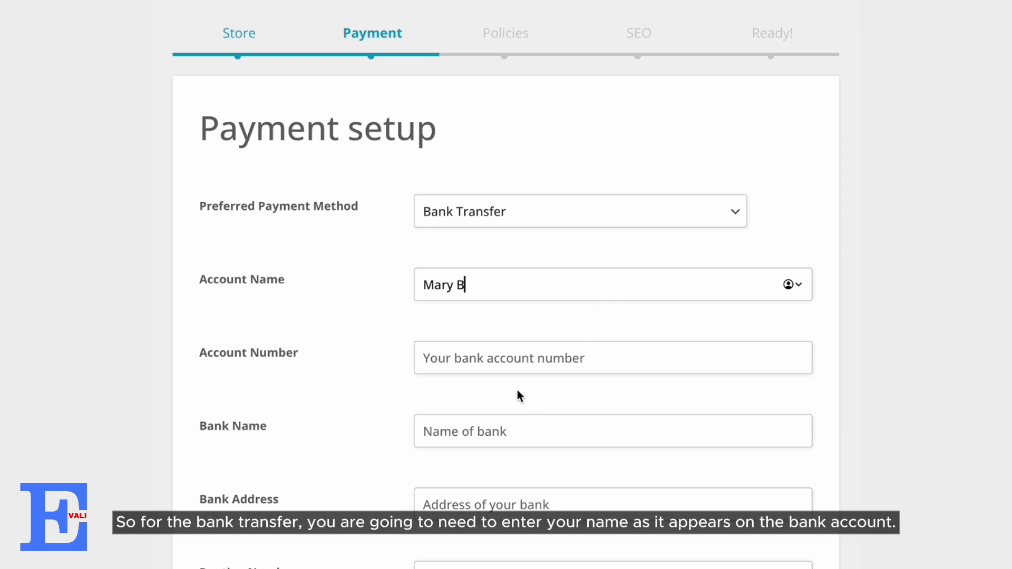
type("3")
type("4567890")
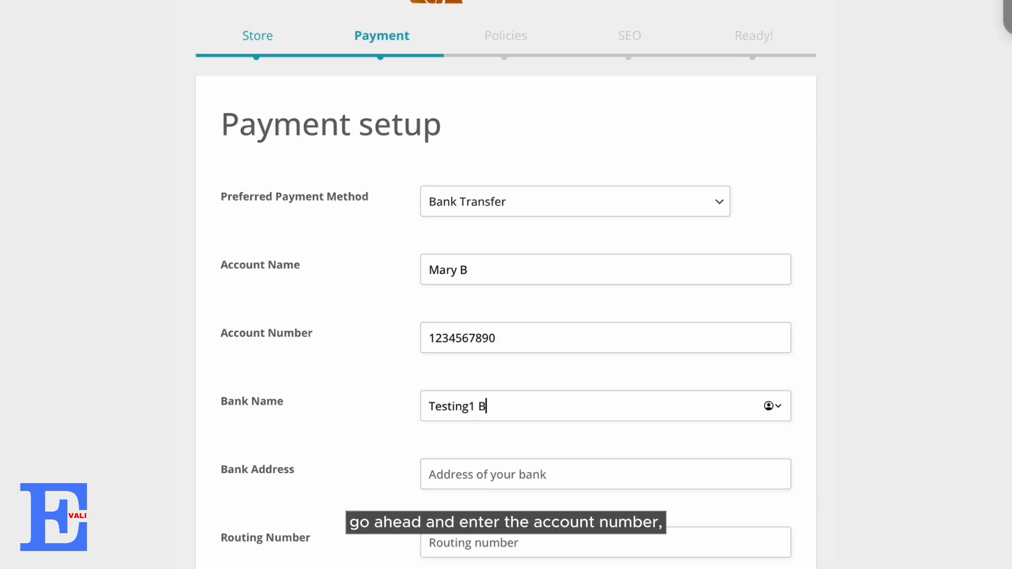
type("ank")
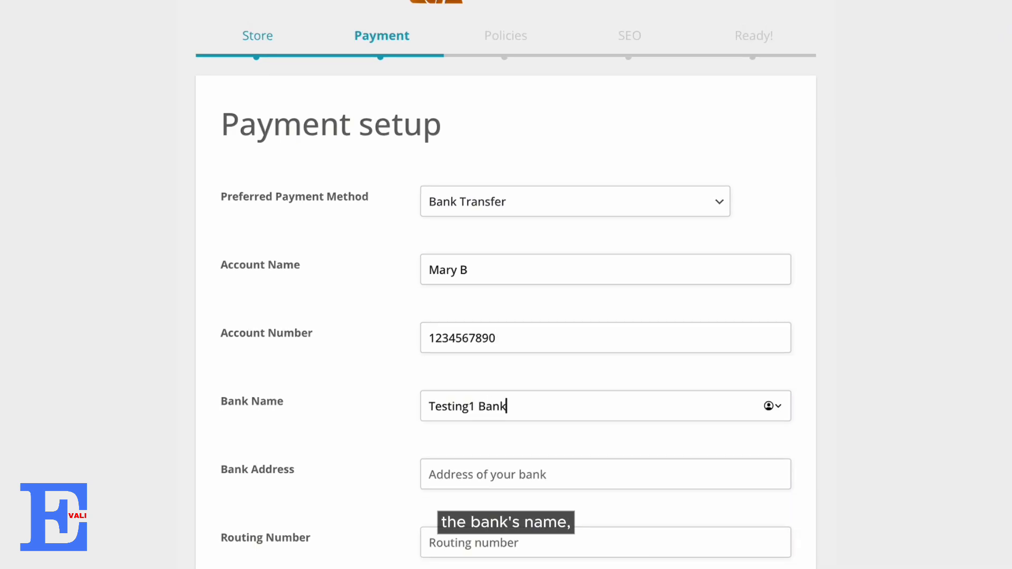
key("Tab")
type("PO BOX 124, Nairobi Kenya")
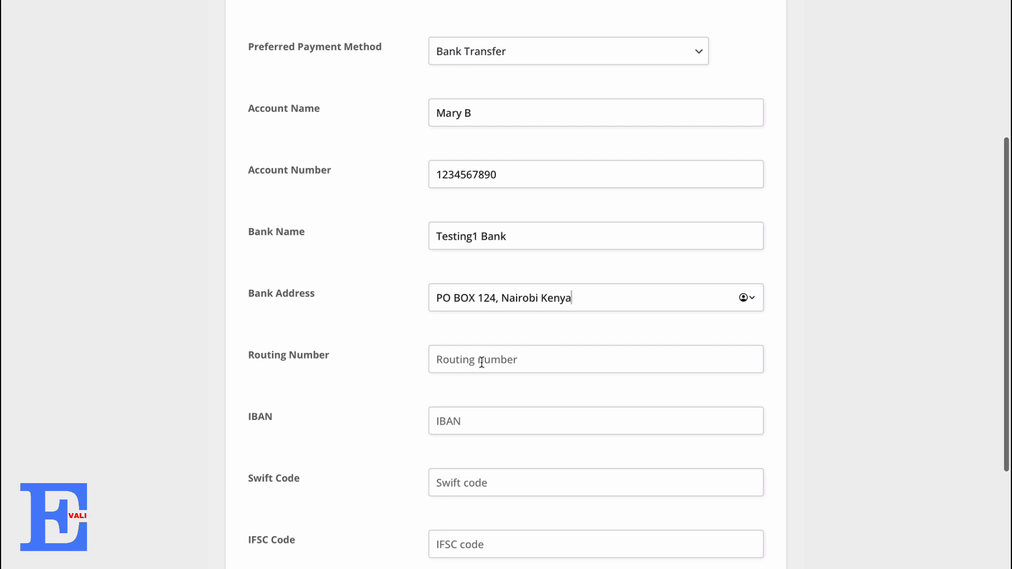
- Fill in the routing/IBAN number and the Swift code KEMMGKO123
left_click(481, 395)
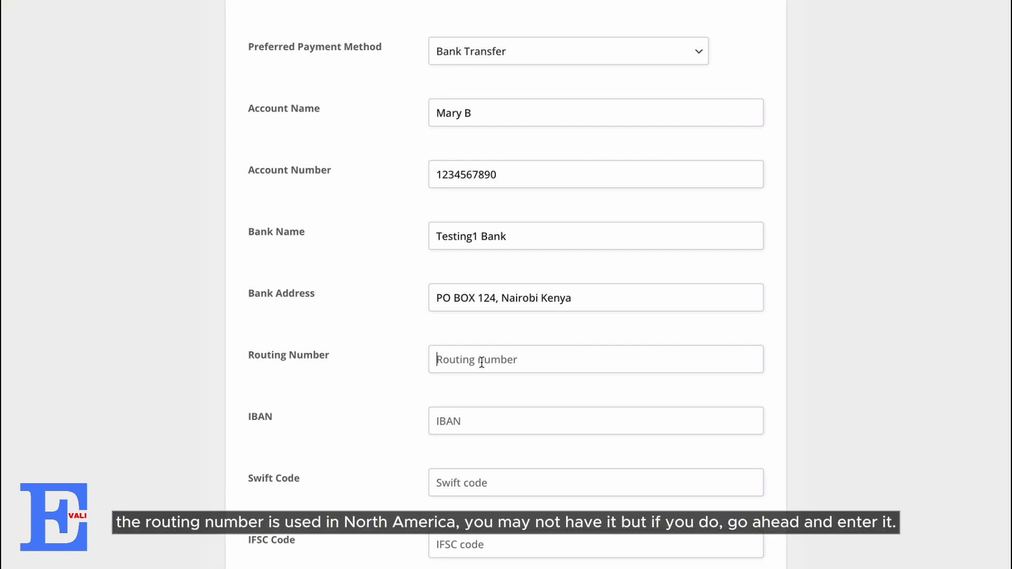
scroll(482, 363, "down", 2)
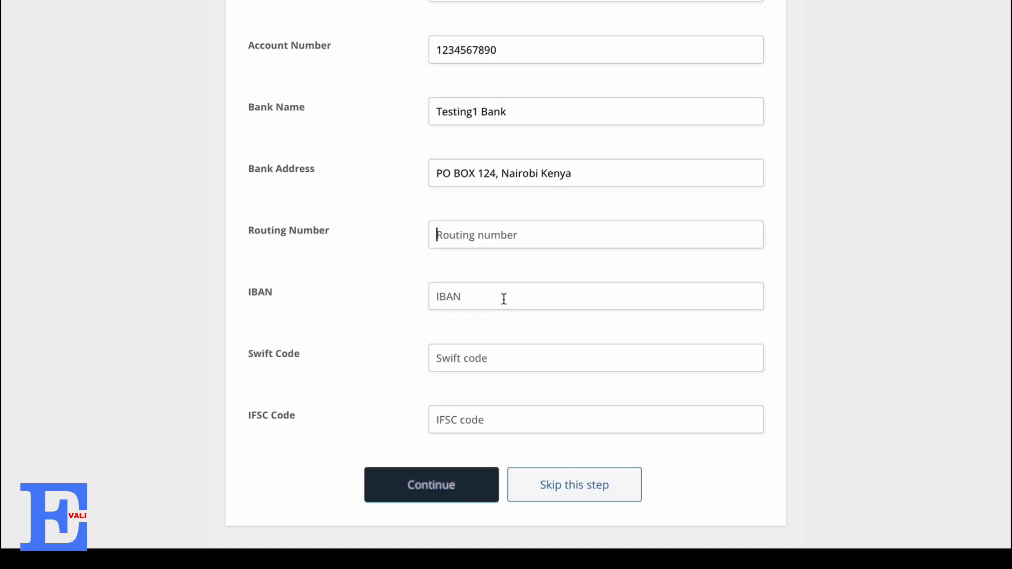
type("123456")
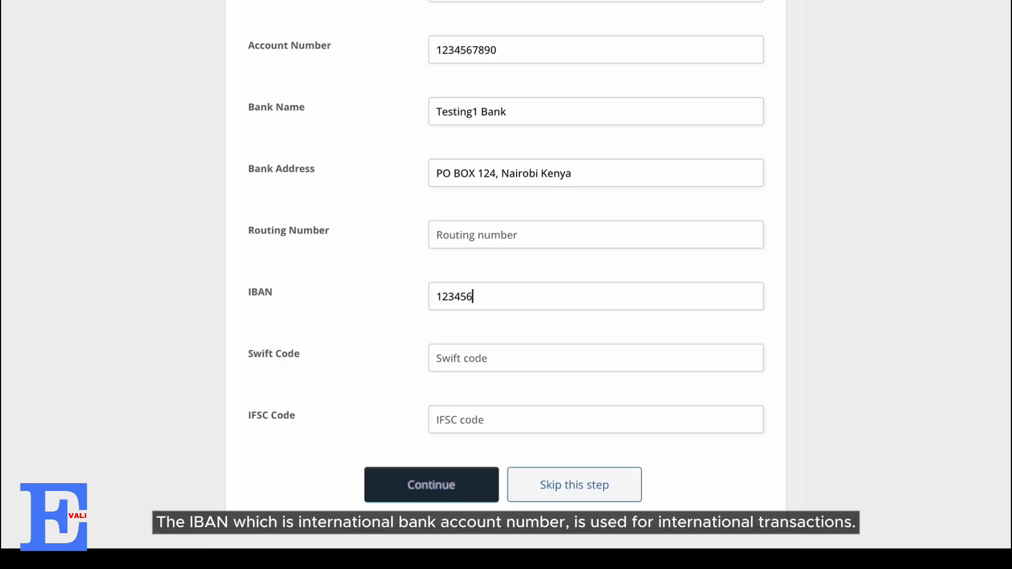
type("7890")
left_click(489, 362)
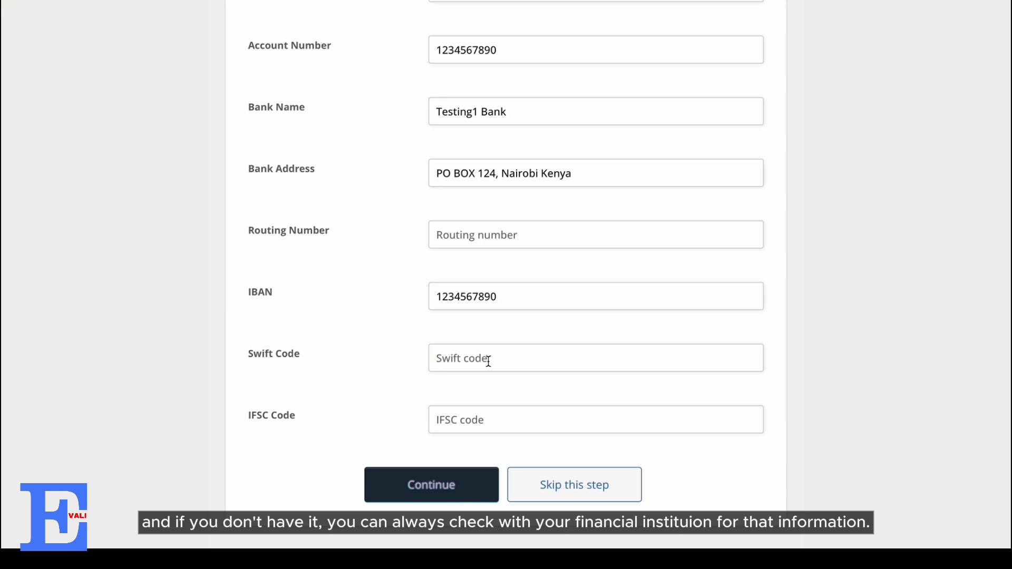
type("KEMMGKO123")
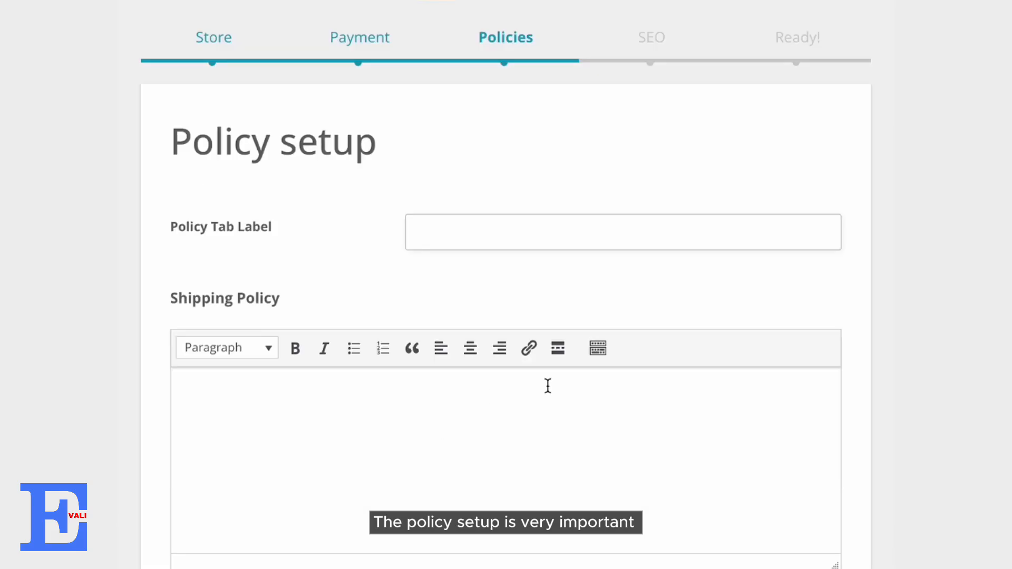
- Label the policy tab 'Store Policy'
scroll(570, 390, "down", 3)
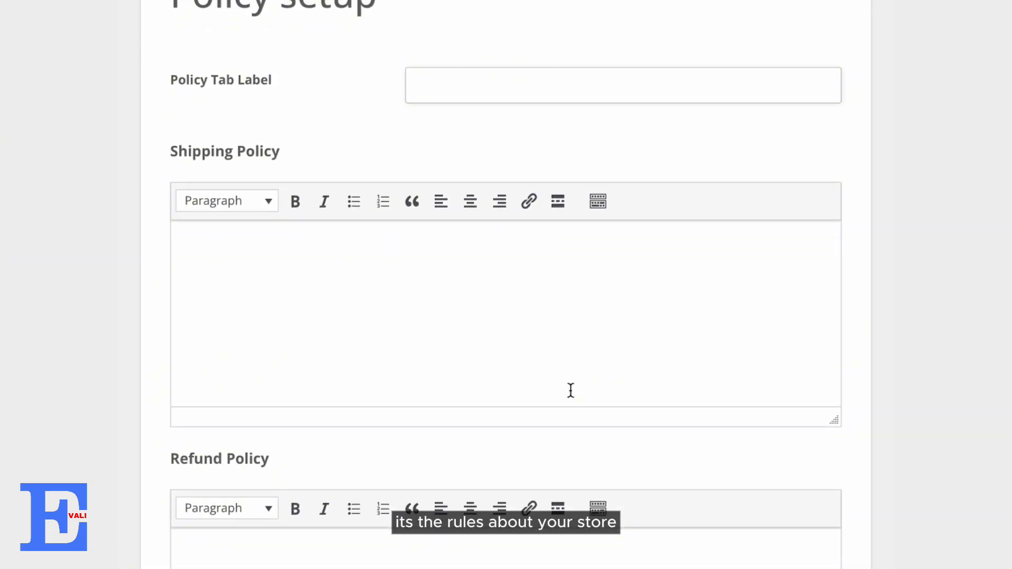
scroll(572, 396, "up", 2)
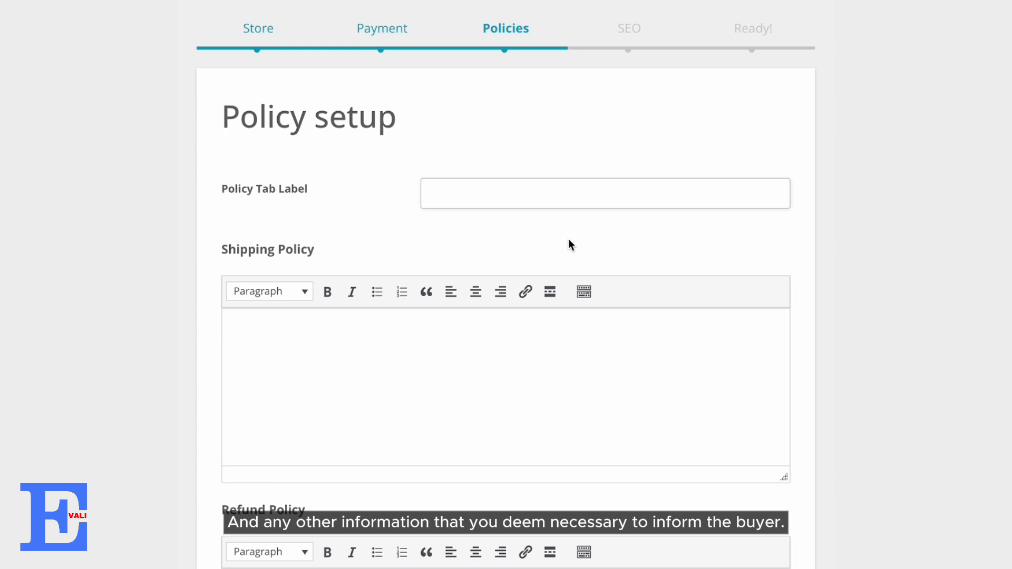
left_click(544, 200)
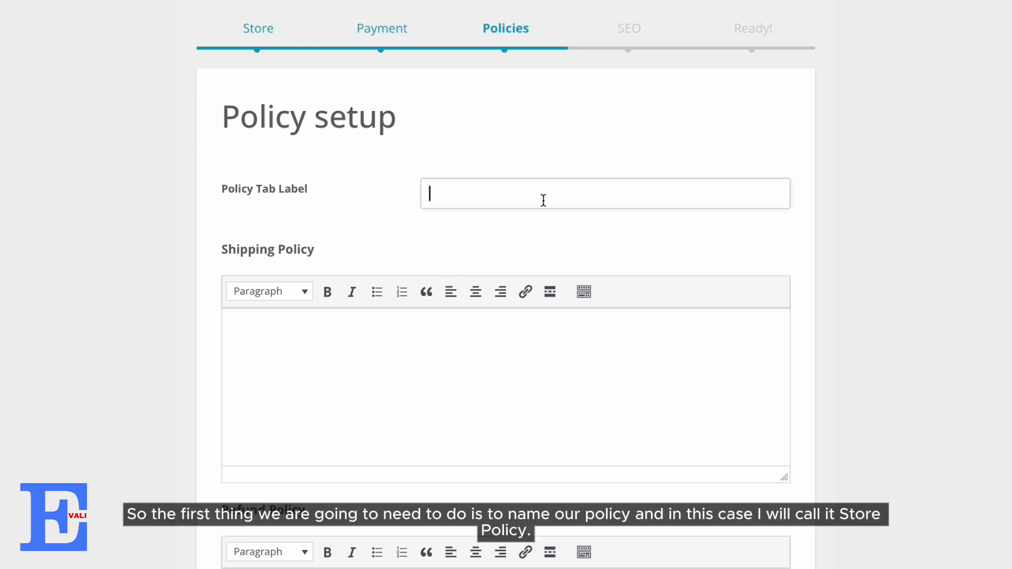
type("Store Policy")
- Write the shipping policy: ships within 3 business days; buyer pays return shipping for eligible items
left_click(409, 343)
type("We")
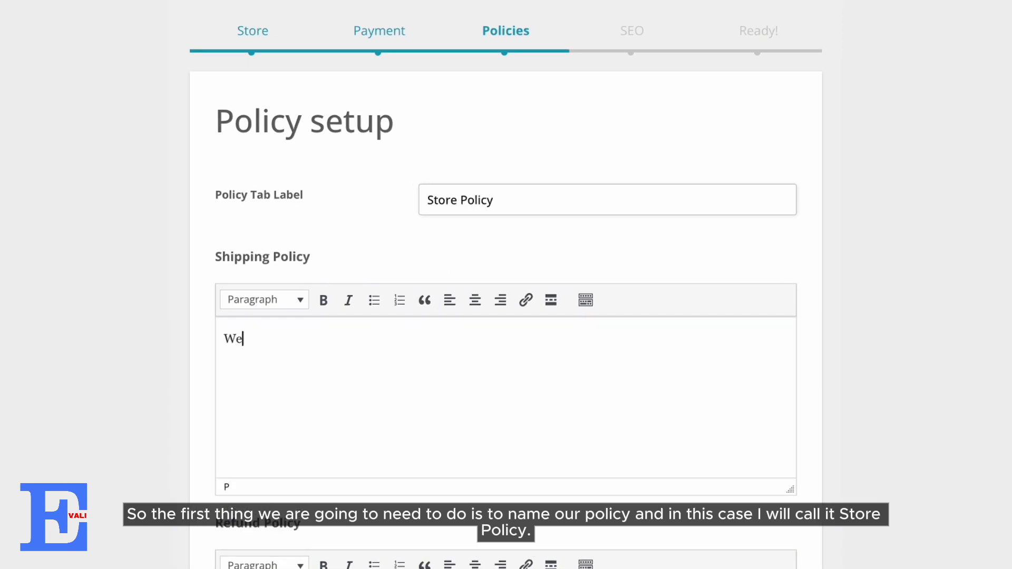
type(" ship ")
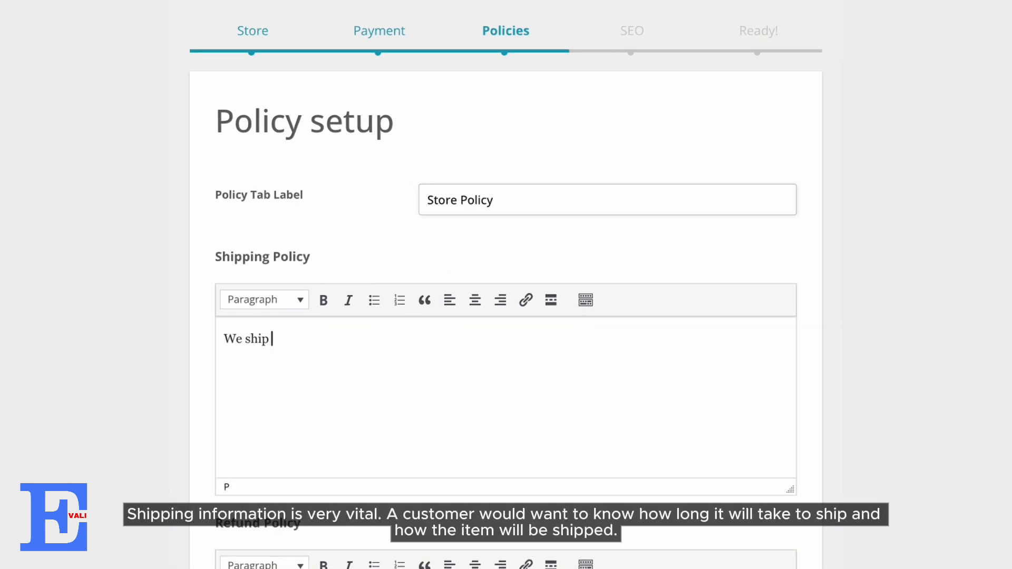
type("within")
type("3 day")
key("BackSpace")
key("BackSpace")
key("BackSpace")
type("business days.")
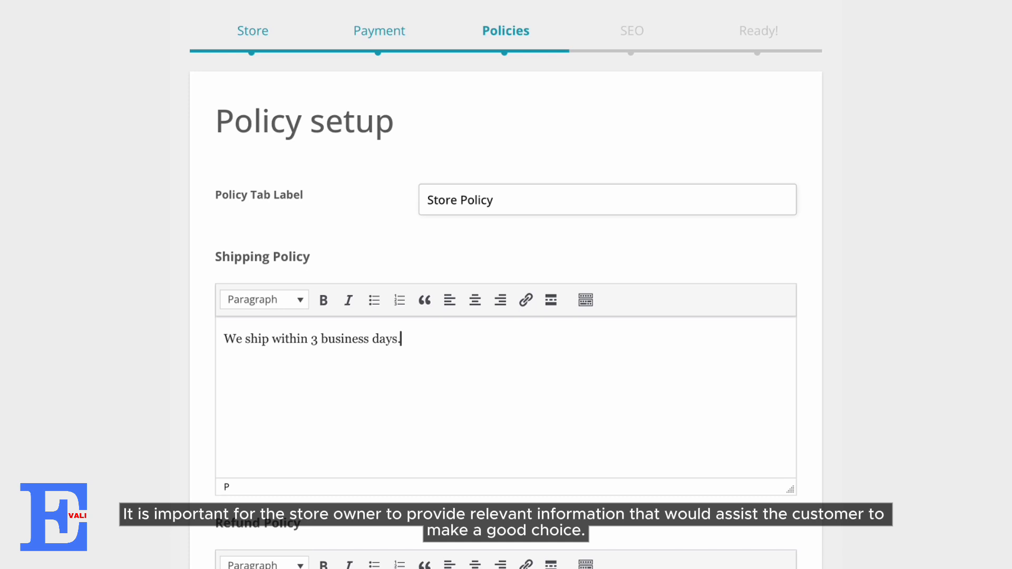
key("Return")
type("Bu")
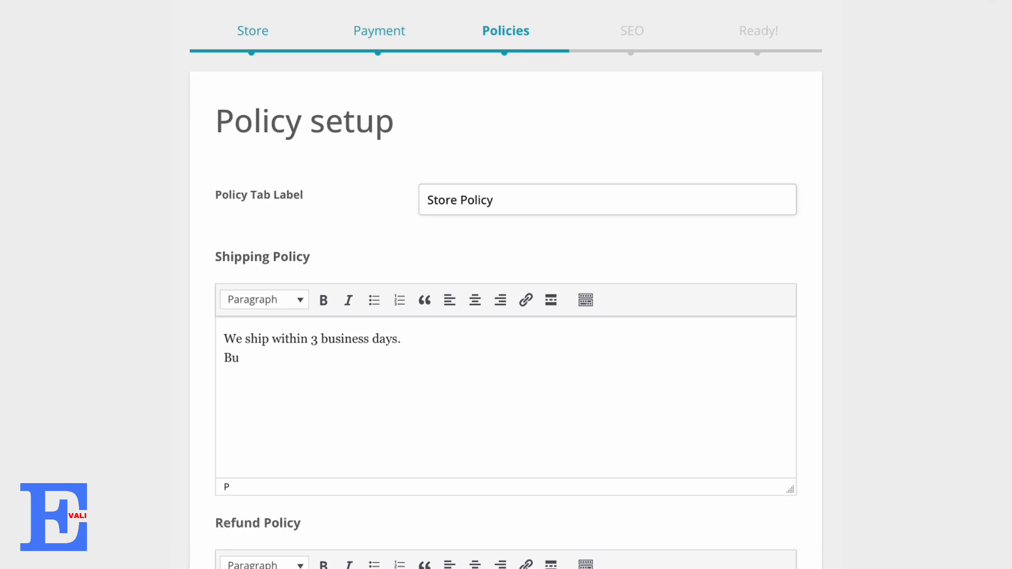
type("yers pay")
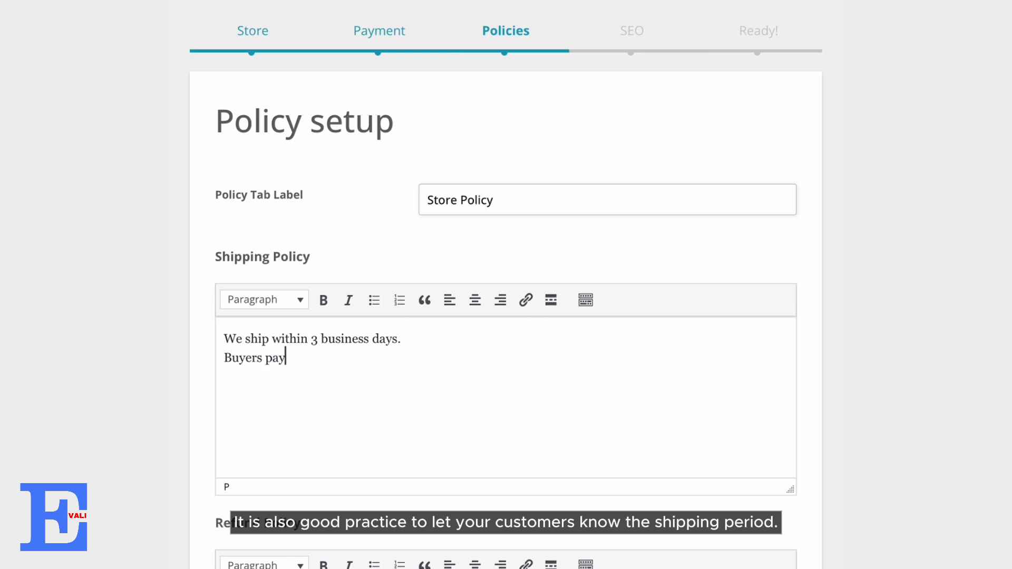
type("s for the return shipping fee if item i")
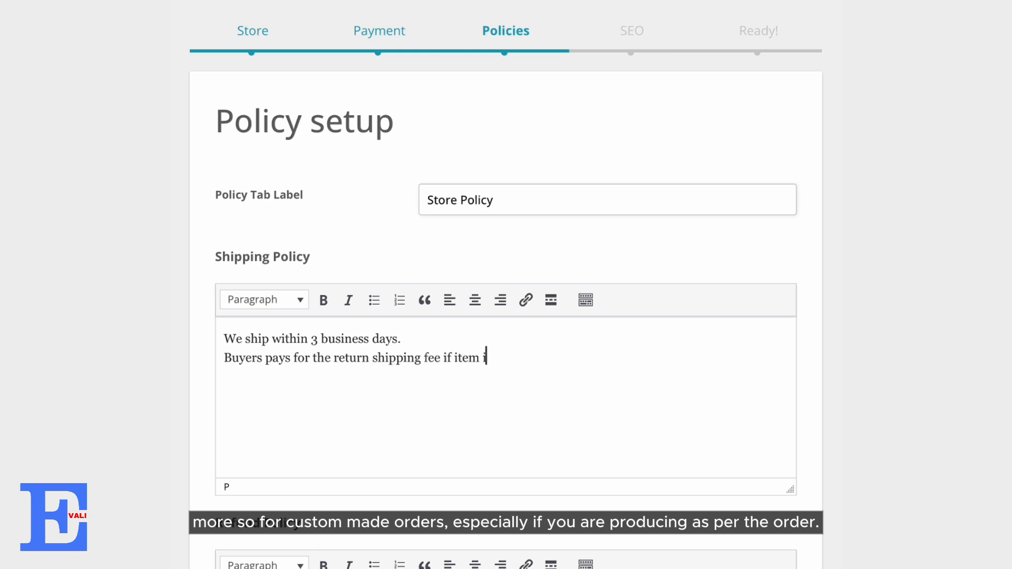
type("s elig")
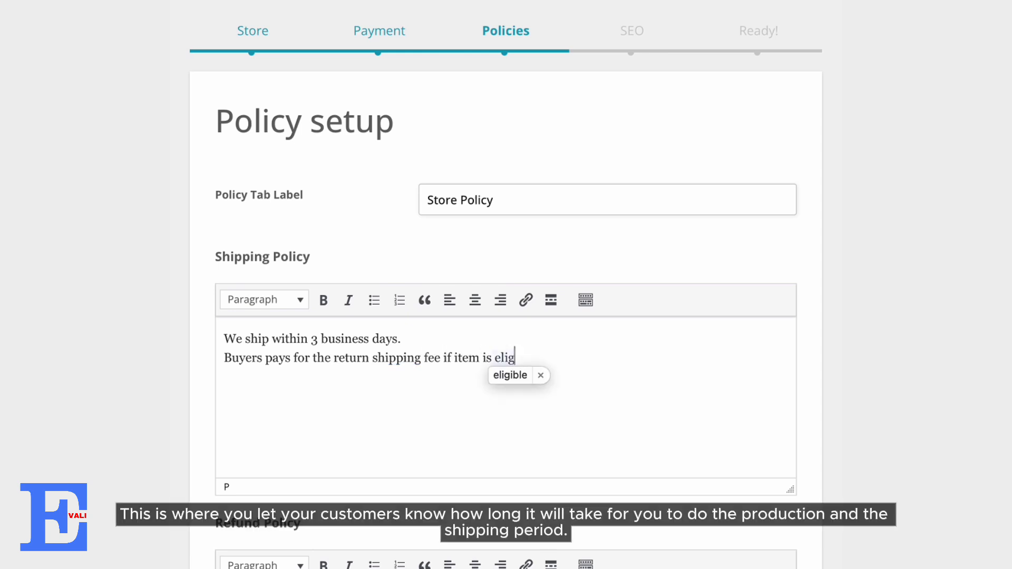
left_click(508, 376)
type("for return")
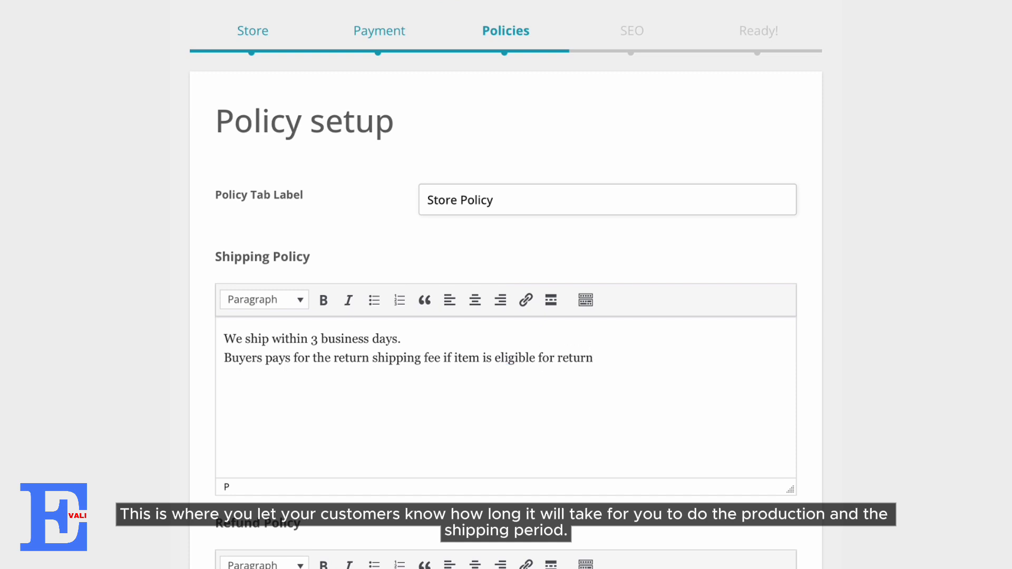
type("uyer can return or exc")
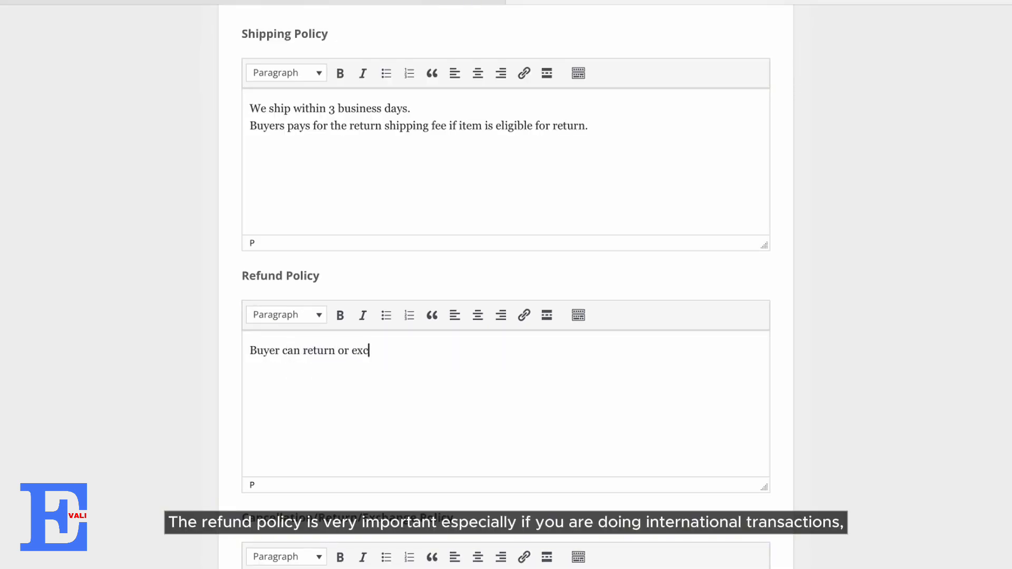
type("hange this item.")
- Add refund rules: return within 14 days, buyer pays return shipping and any loss in value
key("Return")
type("Buyer ")
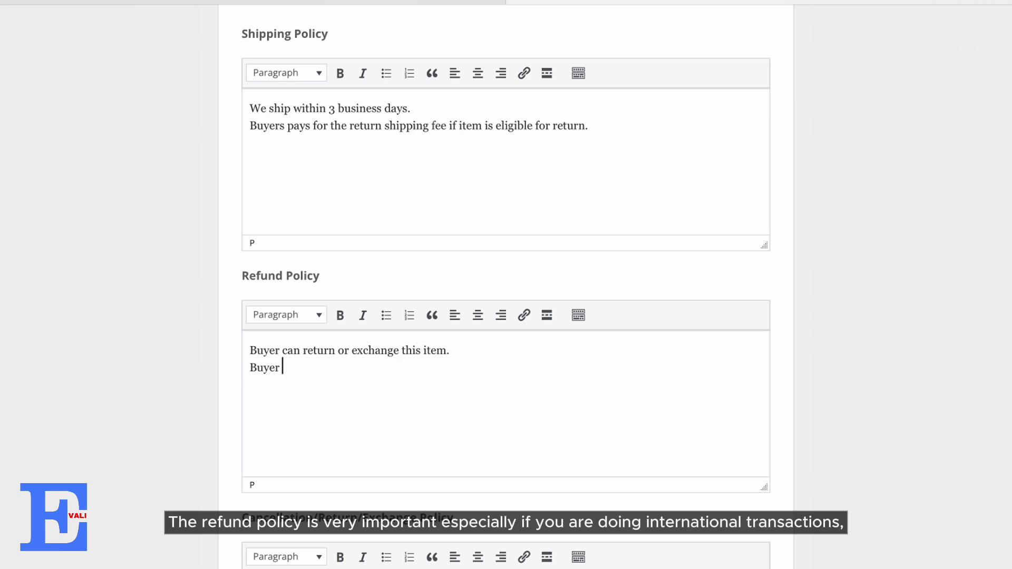
type("must return item within 14 days")
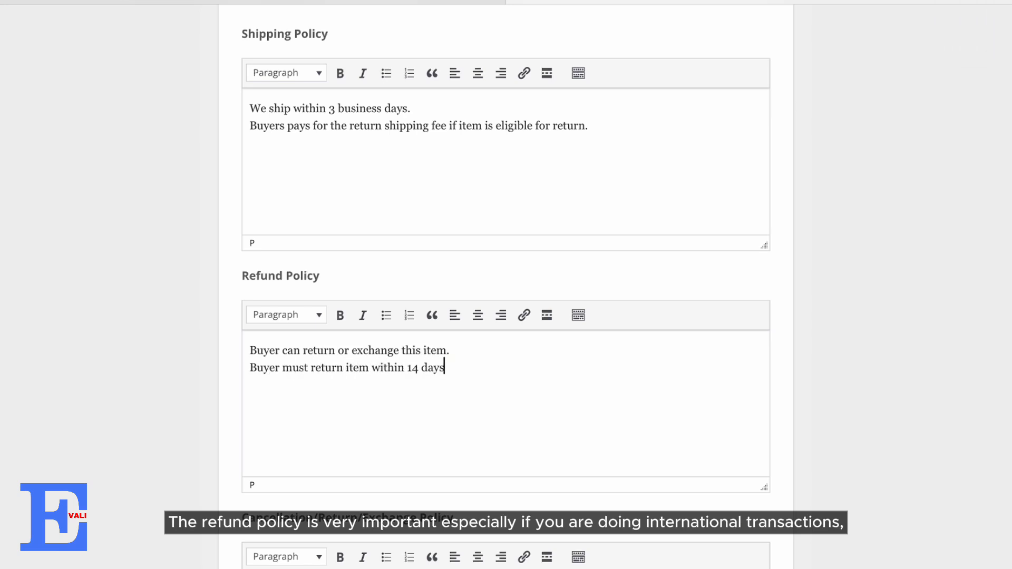
type(" from the delivery date.")
key("Return")
type("Buyer is r")
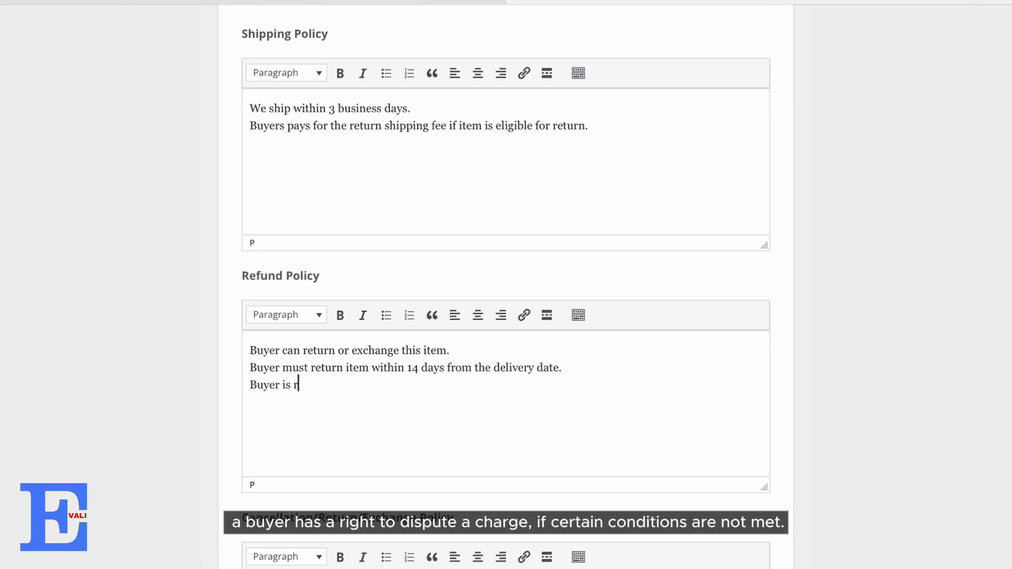
type("esponsible for return shippin")
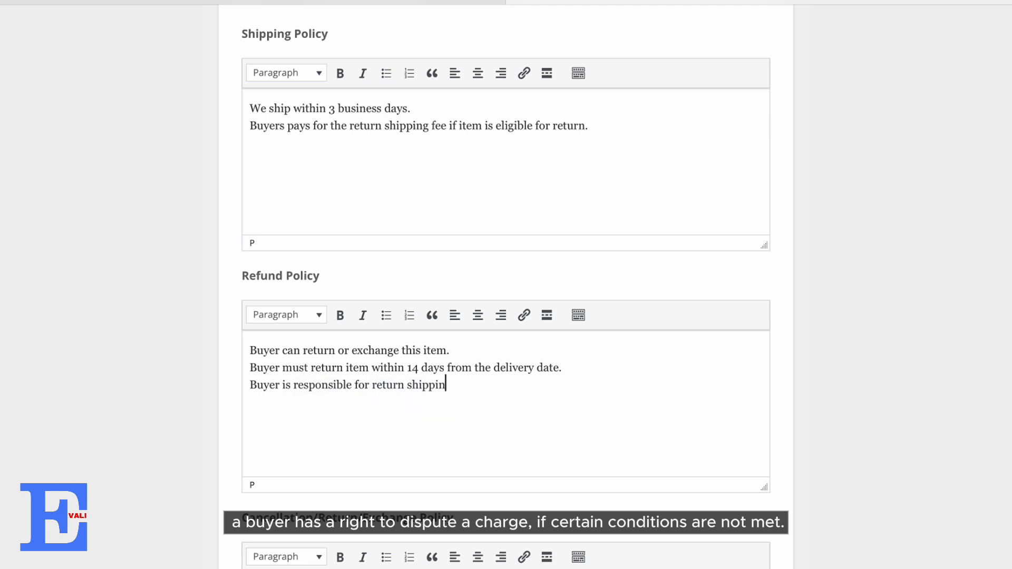
type("g costs.")
key("Return")
type("Buyer is respo")
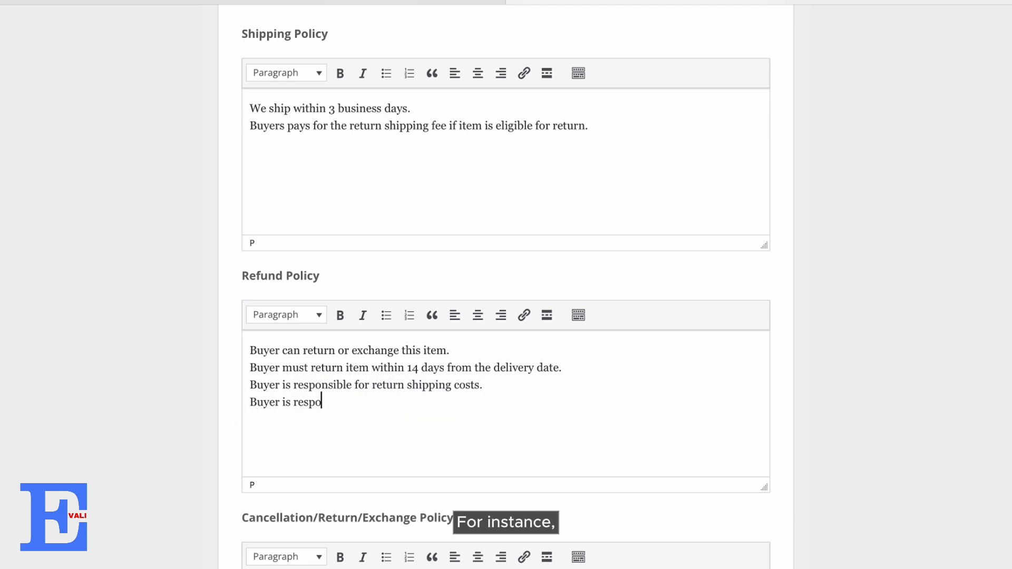
type("nsible for loss in value if an item isn")
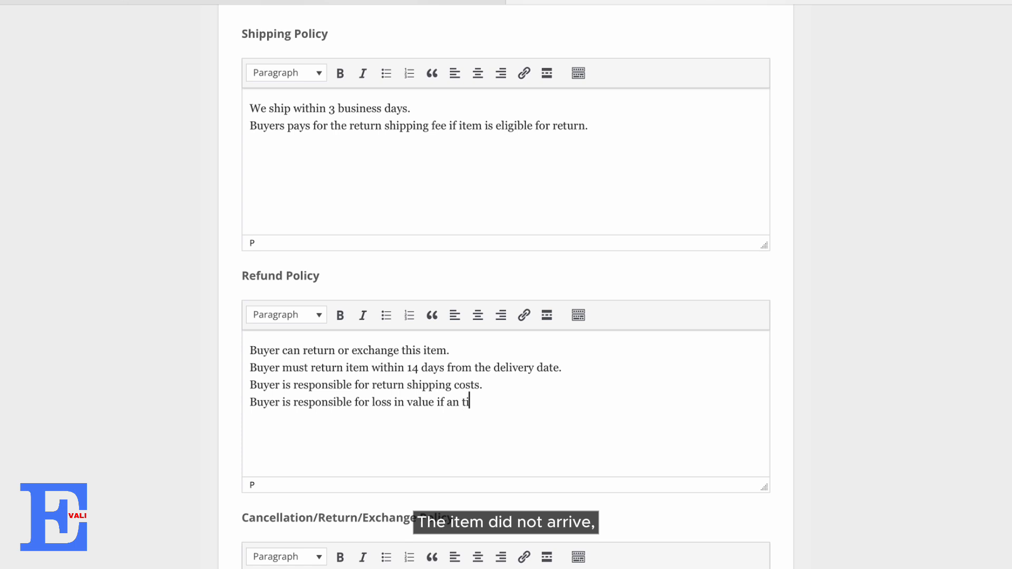
type("'t returned in the origin")
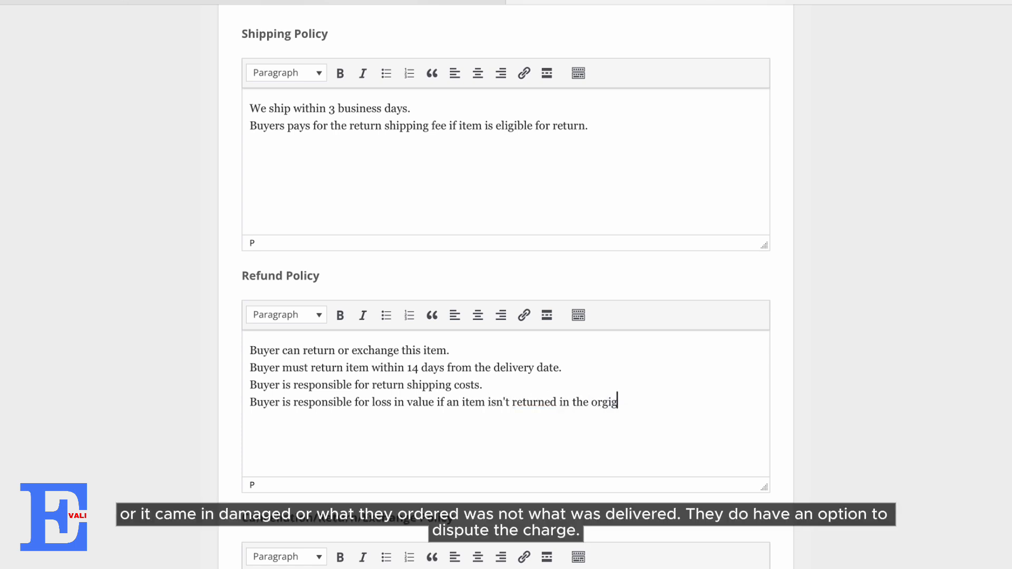
type("al conditions  ")
type("Items not eligible")
type(" for return or exchange.")
- Start a list of ineligible items: earrings and items not in original condition
key("Return")
type("Earings")
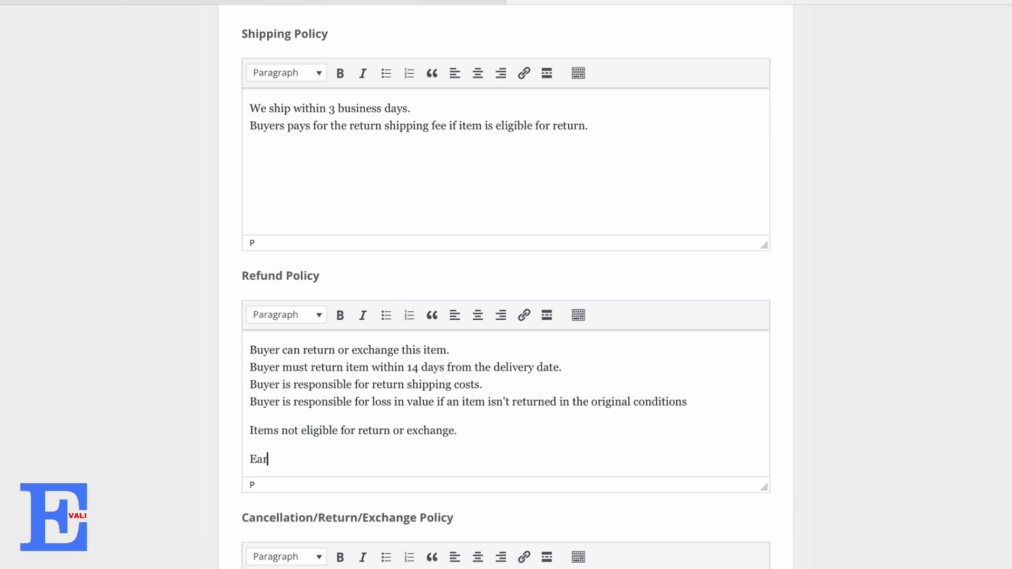
key("shift+Return")
type("Items not in original condi")
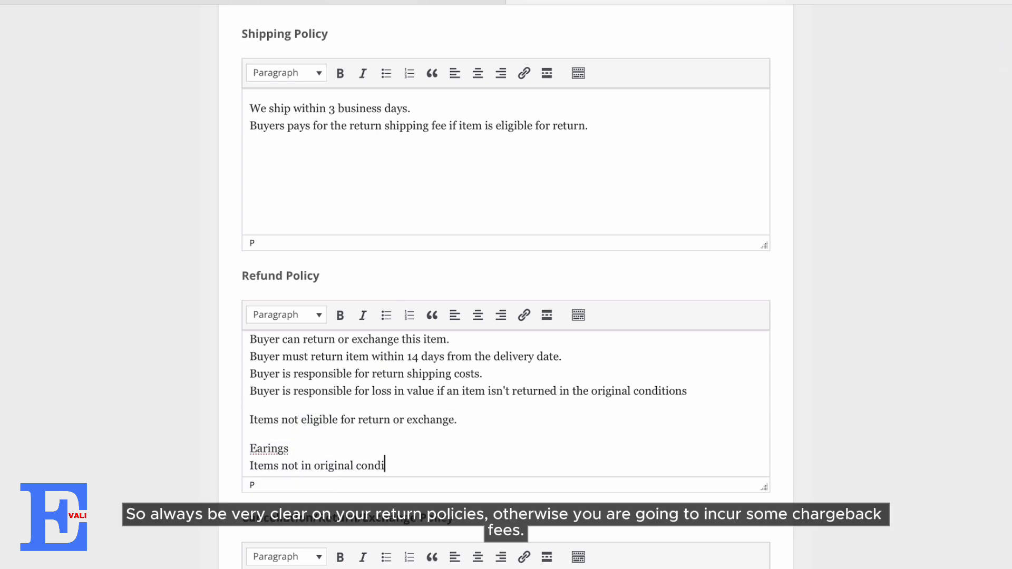
type("tions")
key("shift+Return")
- Add 'Custom made items.' to the ineligible list and correct 'Earings' to 'Earrings'
type("Custom made items.")
scroll(398, 411, "down", 1)
left_click(268, 422)
type("r")
- Write the cancellation policy: 'We accept cancellations if the item has not been shipped'
scroll(398, 414, "down", 4)
left_click(363, 398)
type("We")
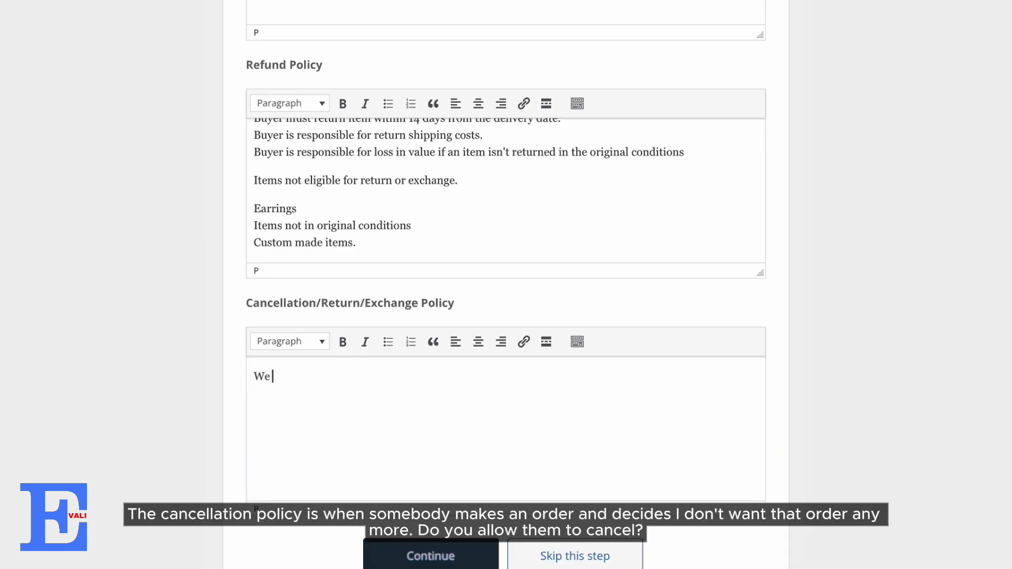
type(" acce[pt cancellation")
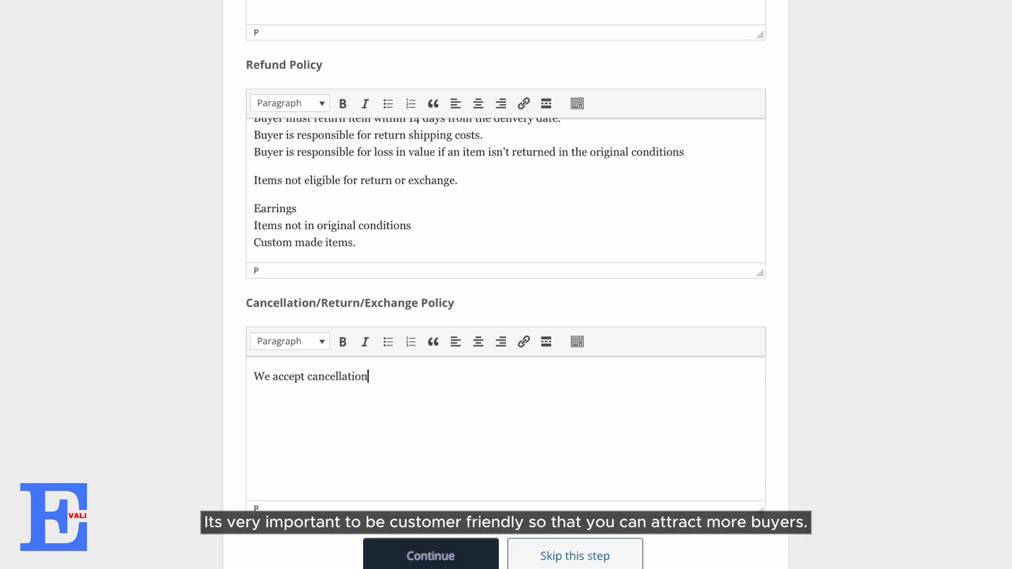
type("s if the item has not been ")
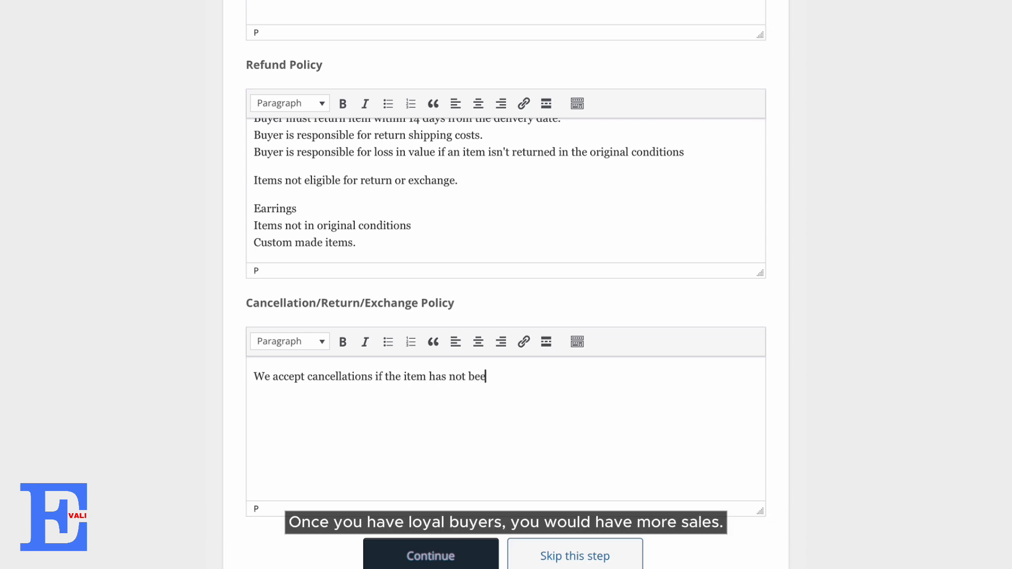
type("shipped")
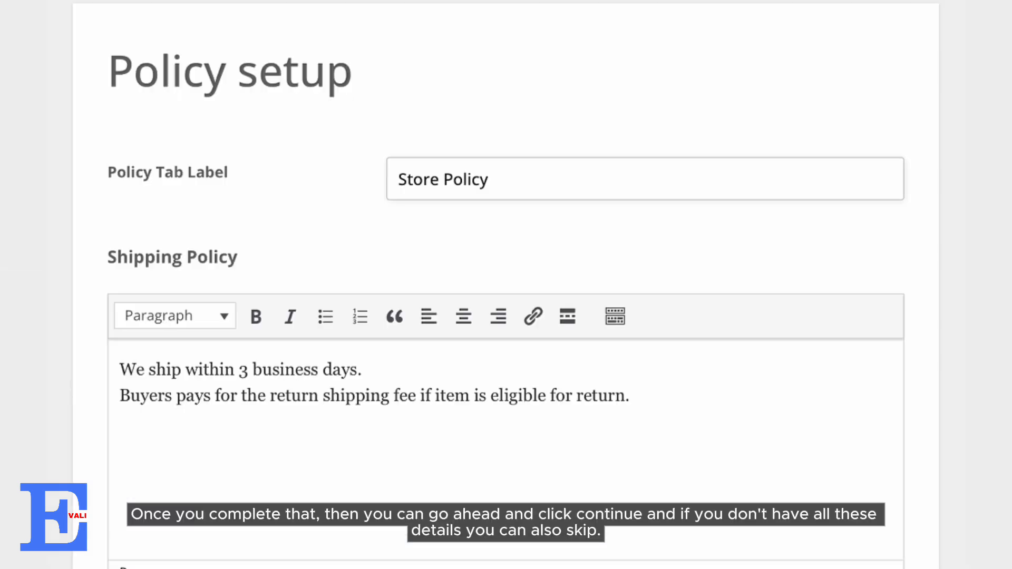
- Scroll to the bottom of the Policy setup form
scroll(652, 174, "down", 2)
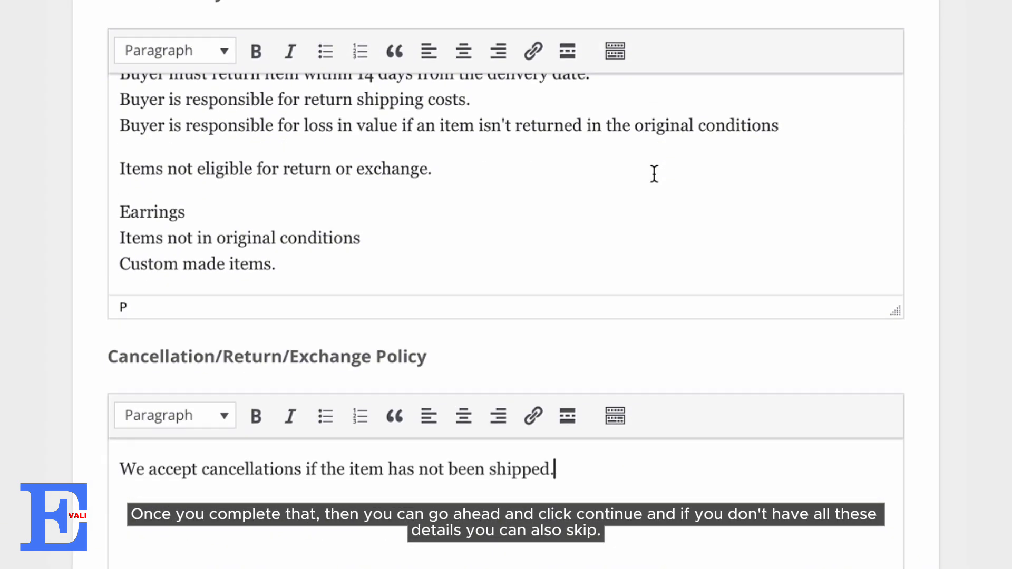
scroll(654, 174, "down", 5)
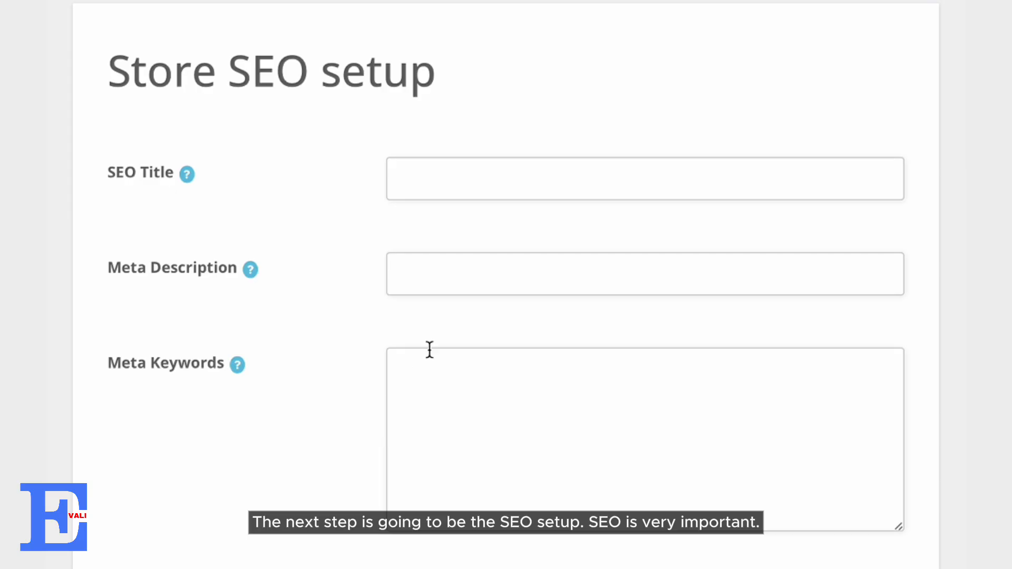
scroll(458, 338, "down", 1)
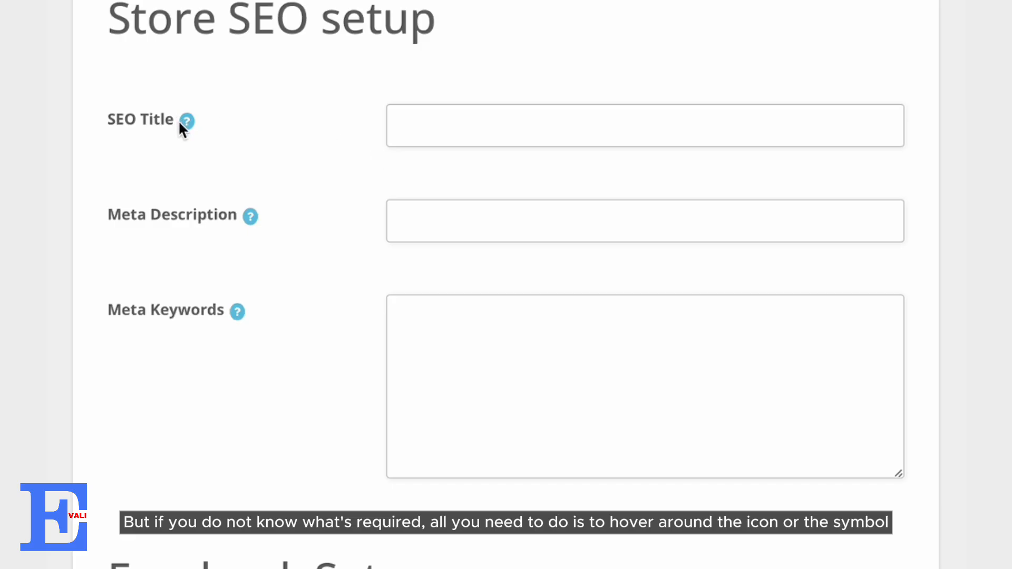
mouse_move(191, 122)
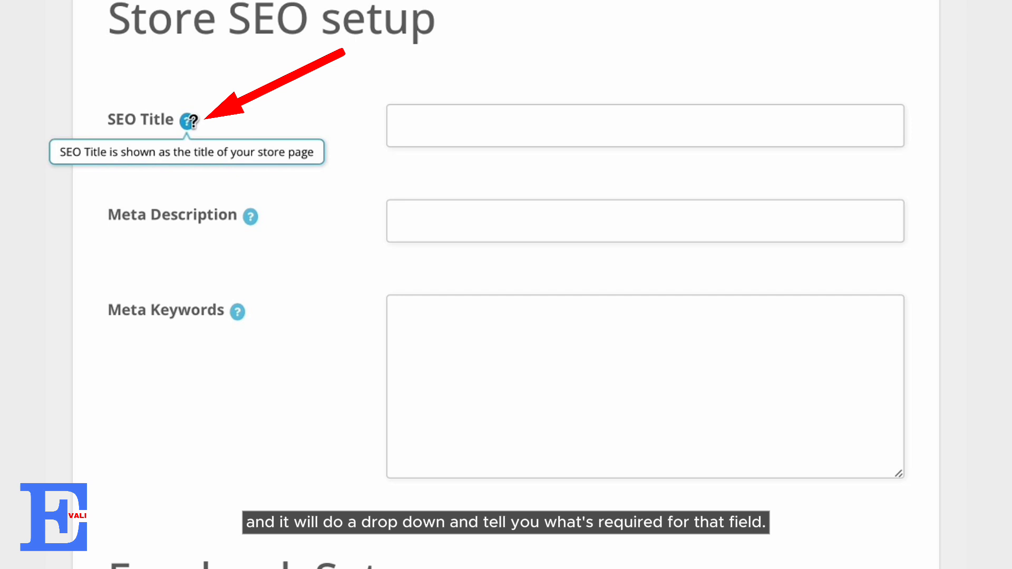
- Enter 'Testing1 Collections' as the SEO title and move to the Meta Description field
left_click(455, 130)
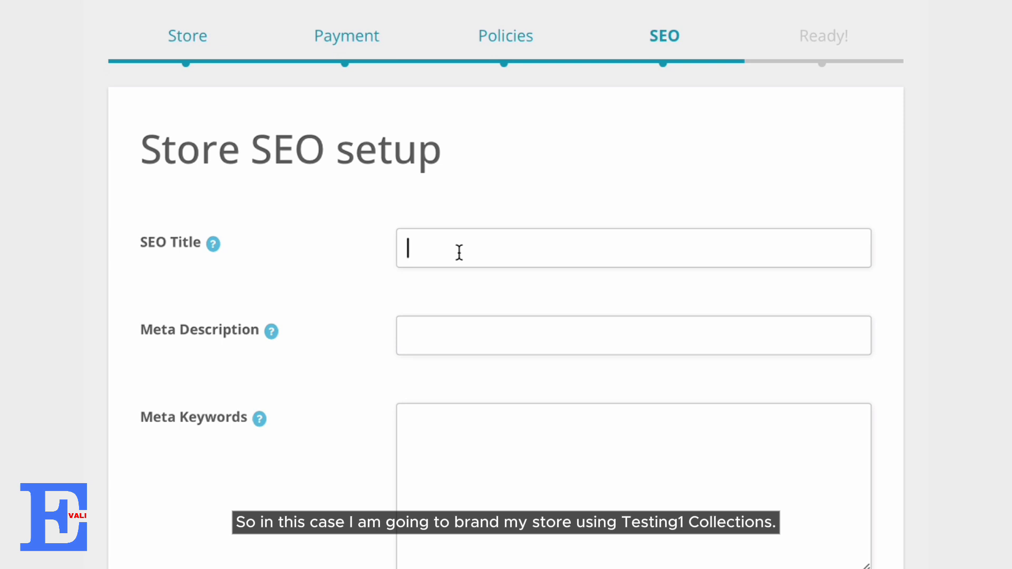
type("Te")
type("sting1 Colle")
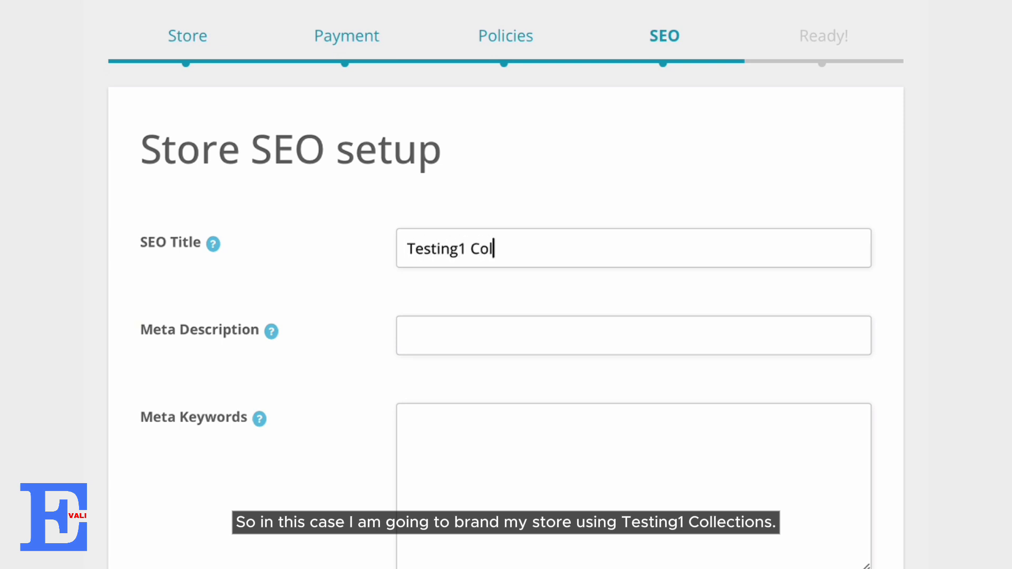
type("ctions")
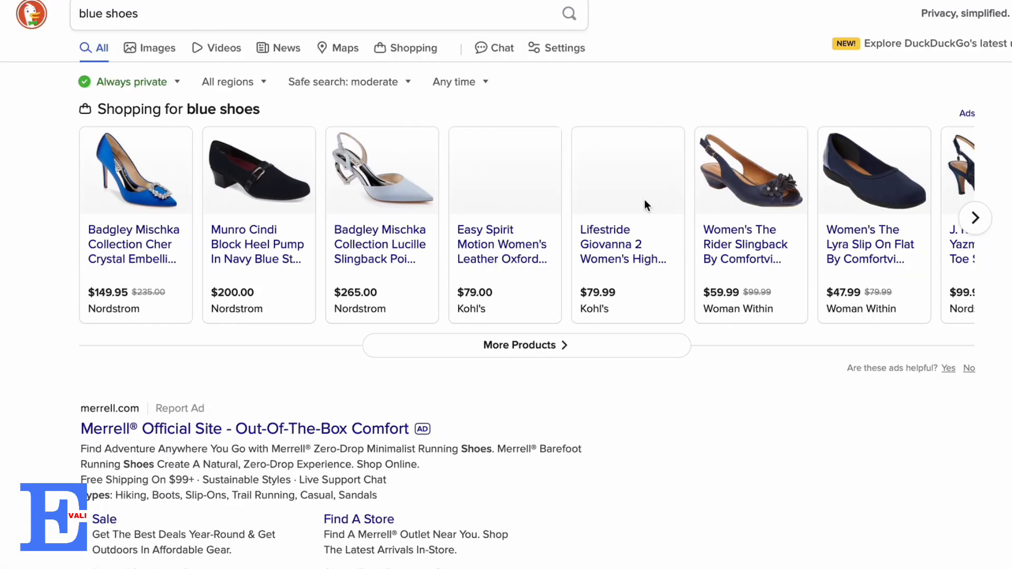
scroll(482, 399, "down", 6)
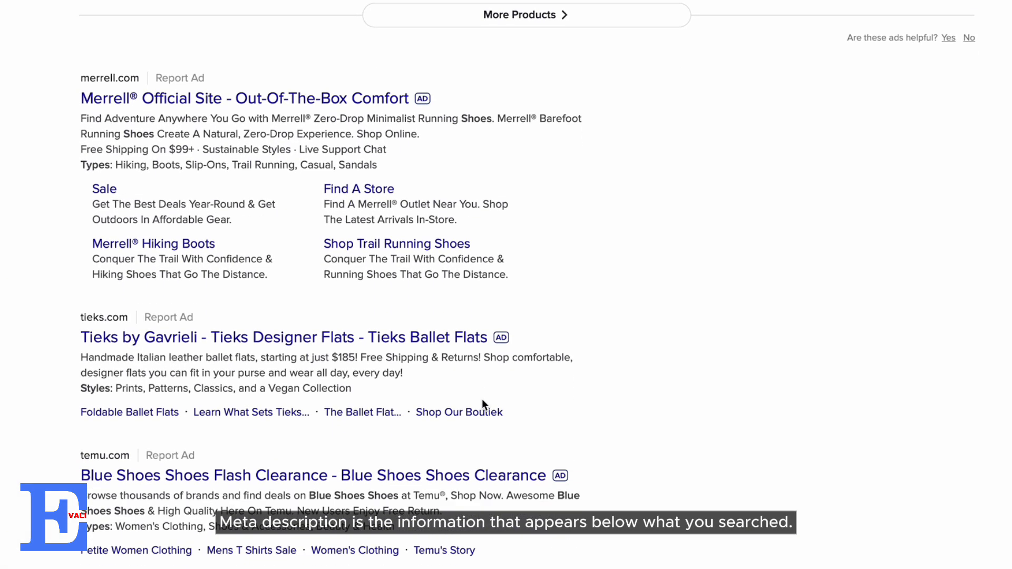
scroll(482, 405, "down", 3)
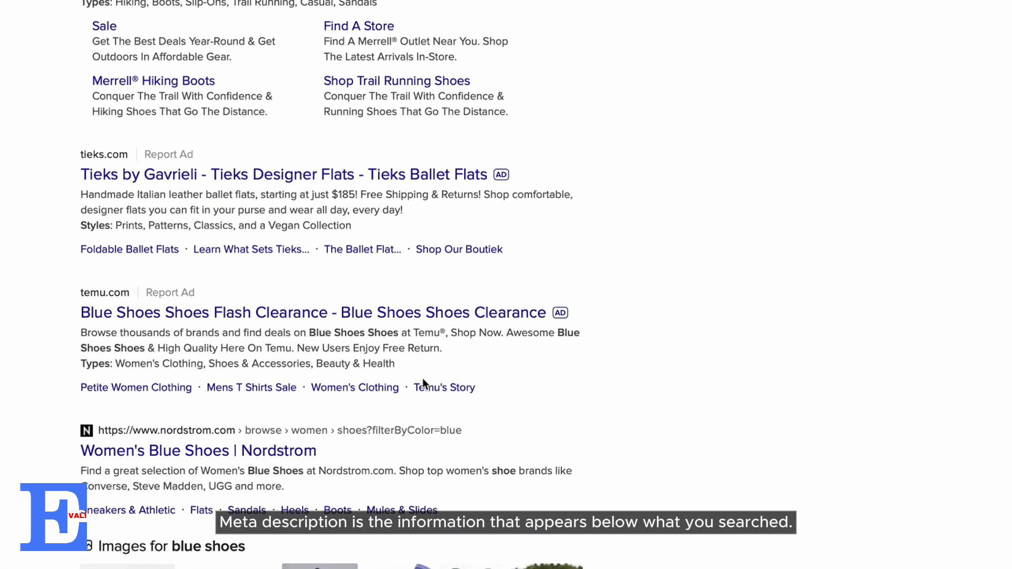
scroll(447, 361, "down", 1)
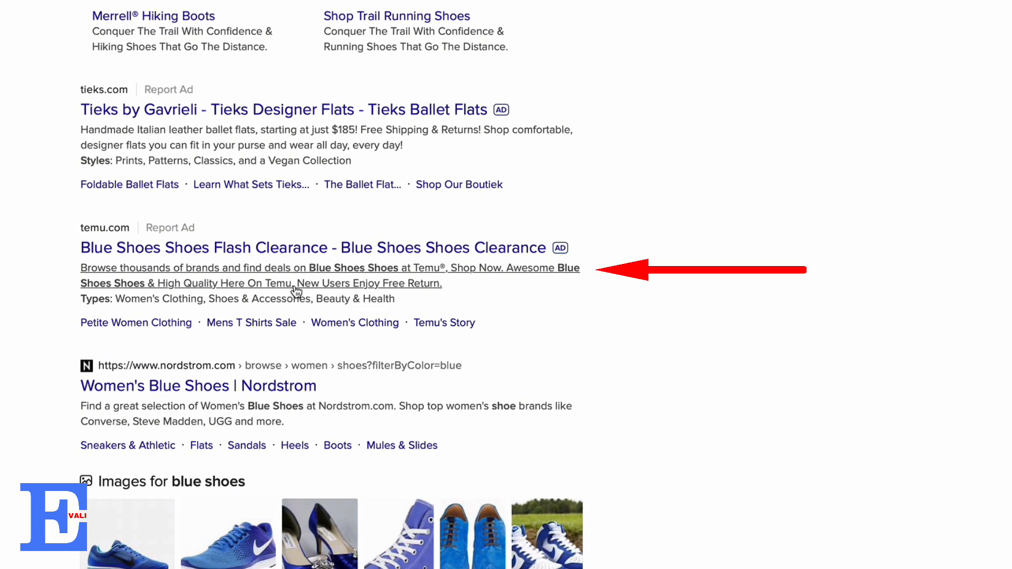
scroll(382, 292, "down", 2)
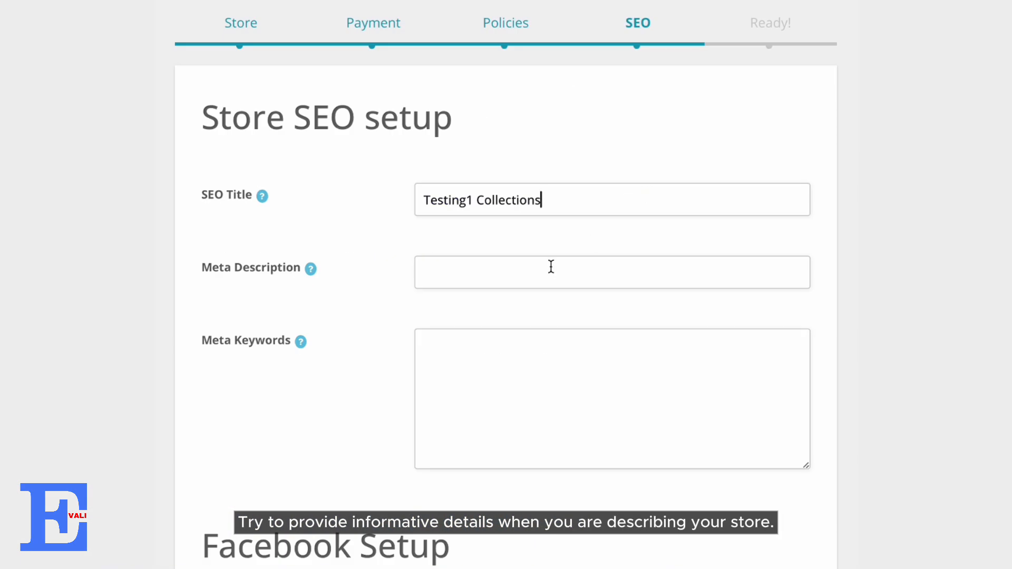
left_click(550, 270)
- Write the meta description 'We make custom clothing designs for all occassions.'
type("We make custom")
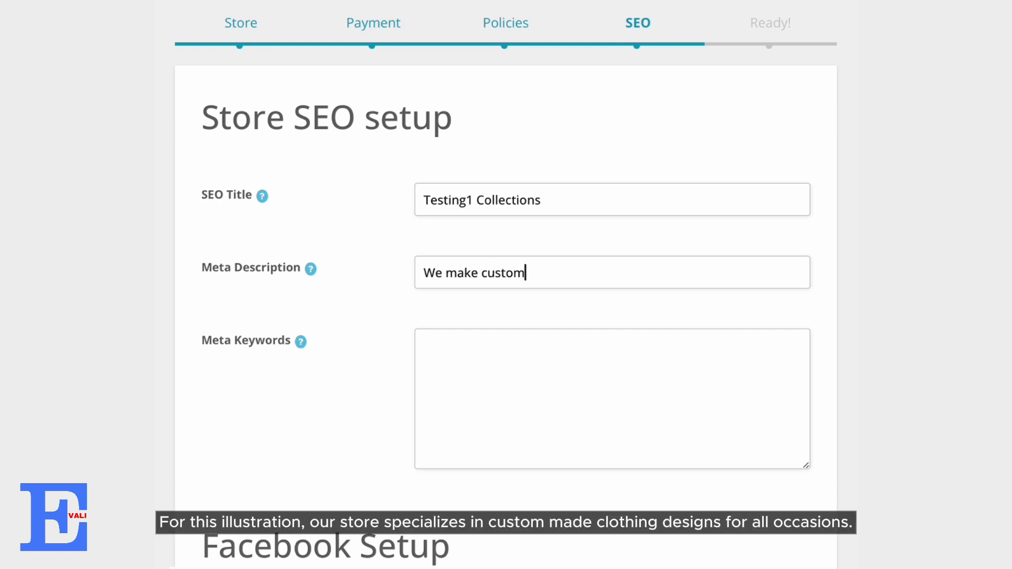
key("BackSpace")
key("BackSpace")
type("m clothing designs for all occassi")
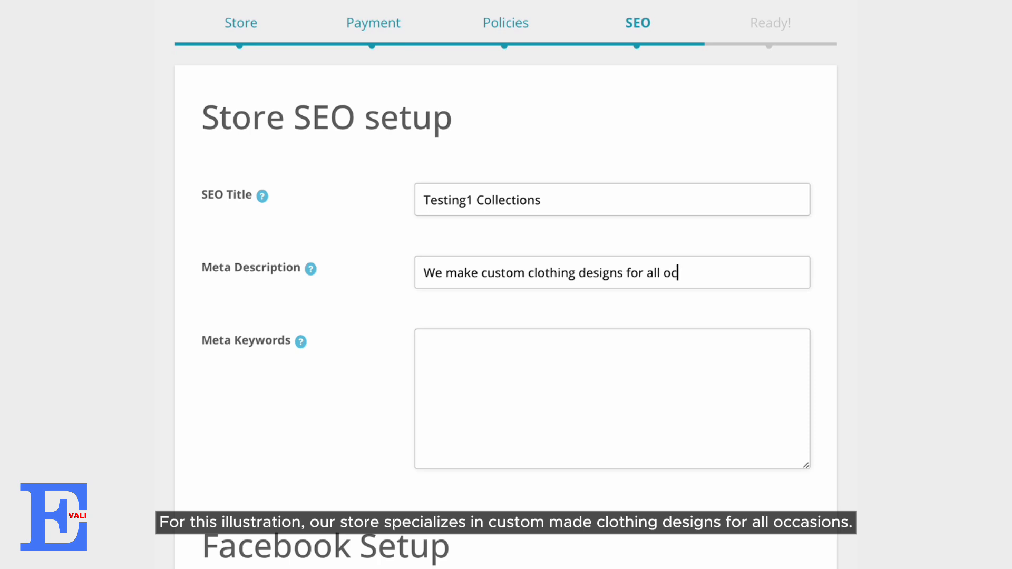
type("ons.")
right_click(680, 274)
key("Escape")
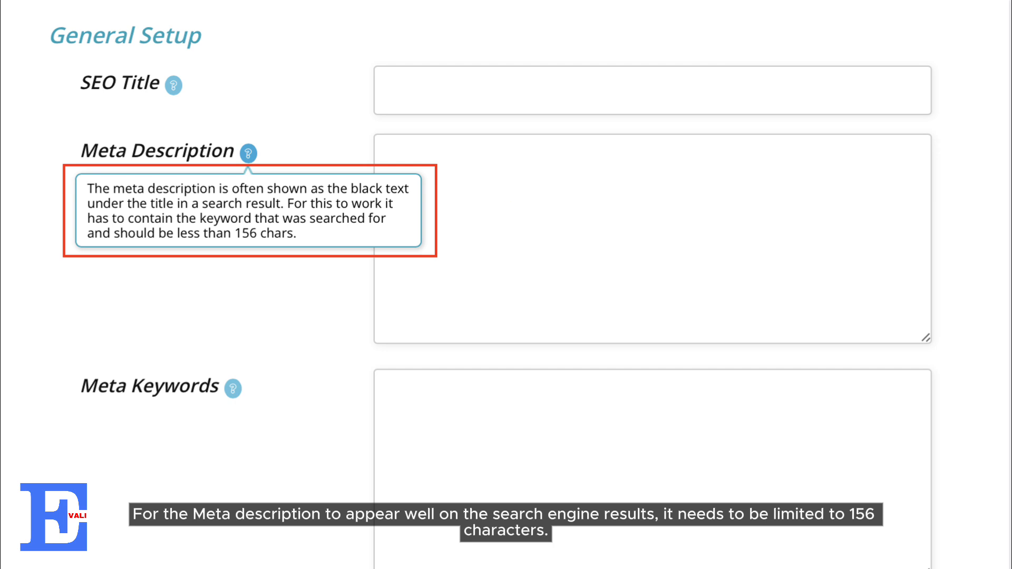
- Begin the meta keywords with 'Custom made clothing designs,'
type("usti")
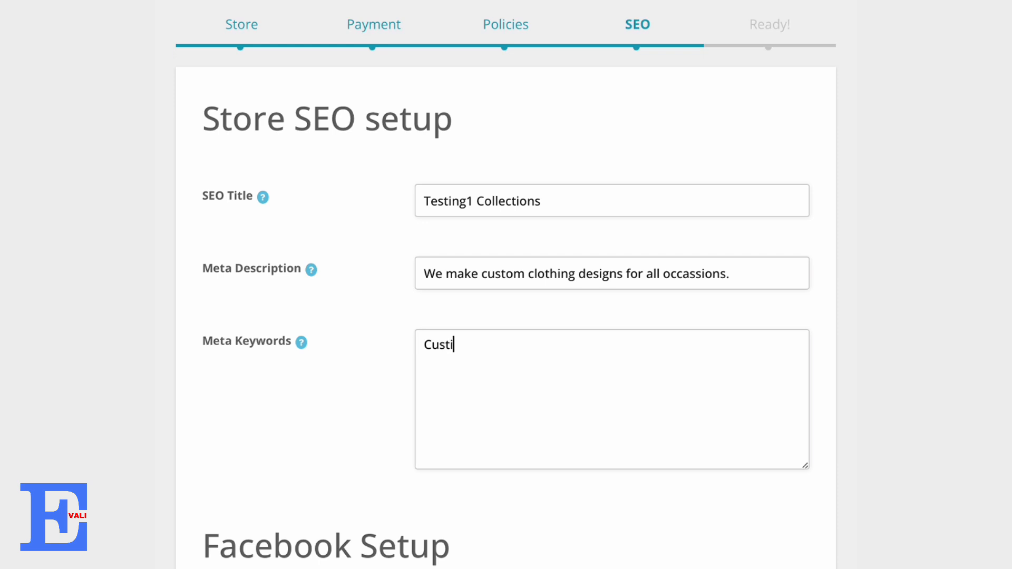
key("BackSpace")
type("om made clot")
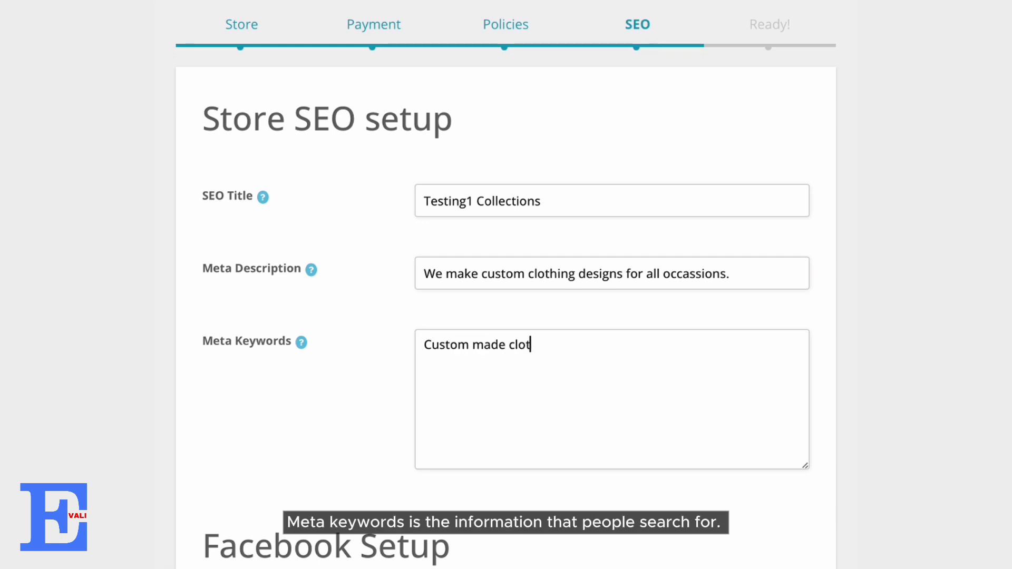
type("hing desig")
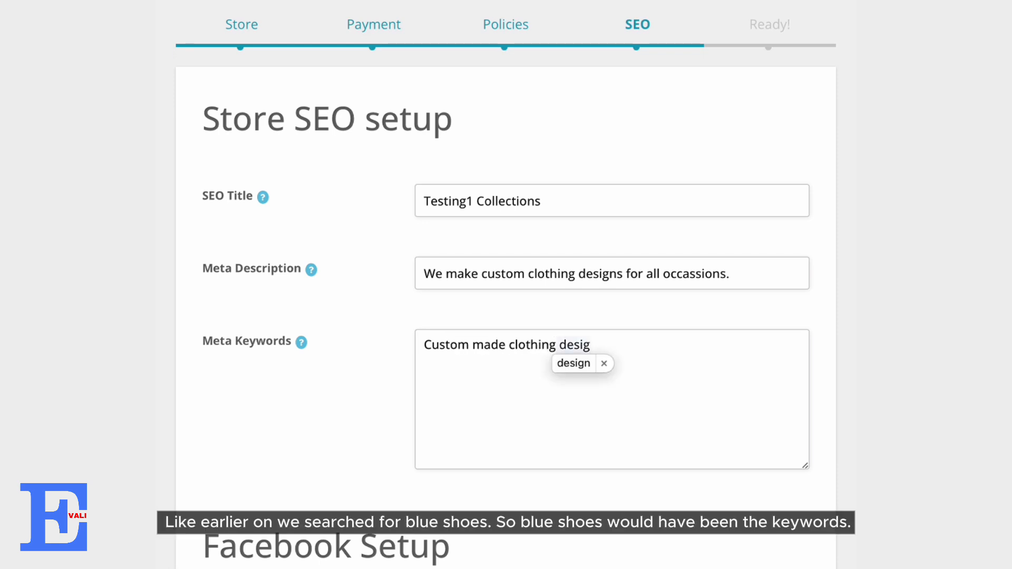
type("ns ,")
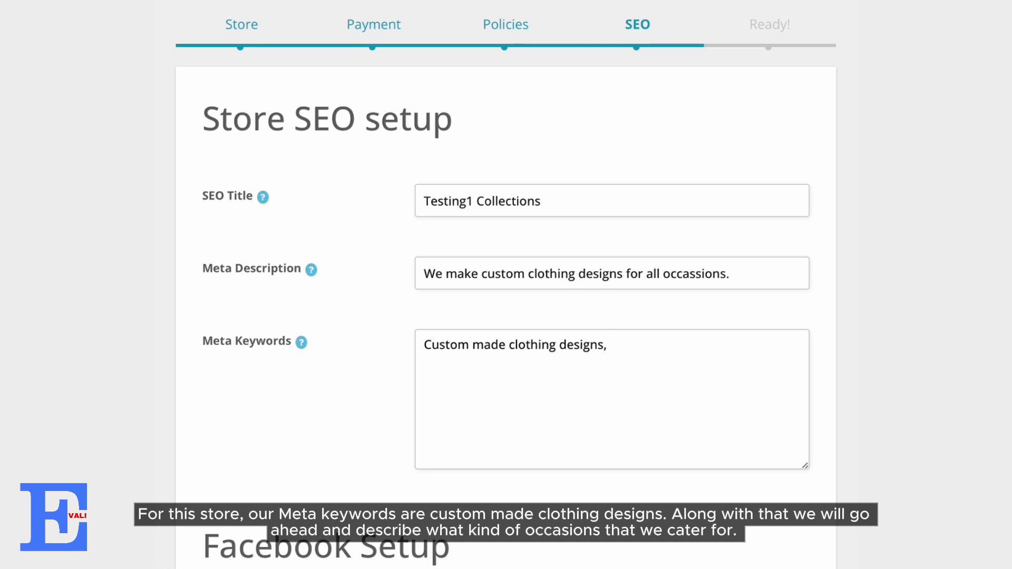
- Append 'weddings, baby showers and baptism' to the meta keywords
type("weddings, baby s")
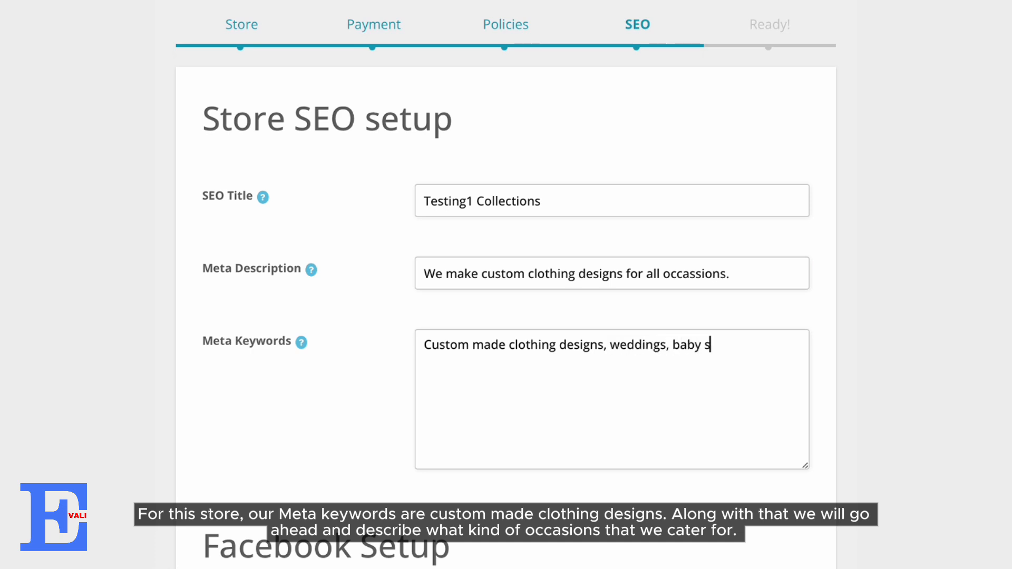
type("howers,")
key("BackSpace")
type("and b")
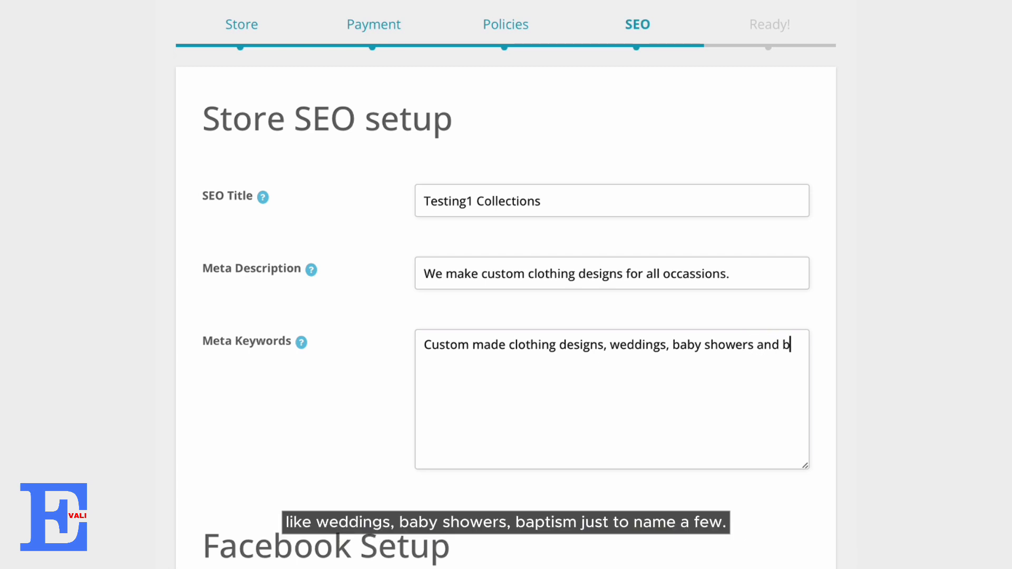
type("aptism")
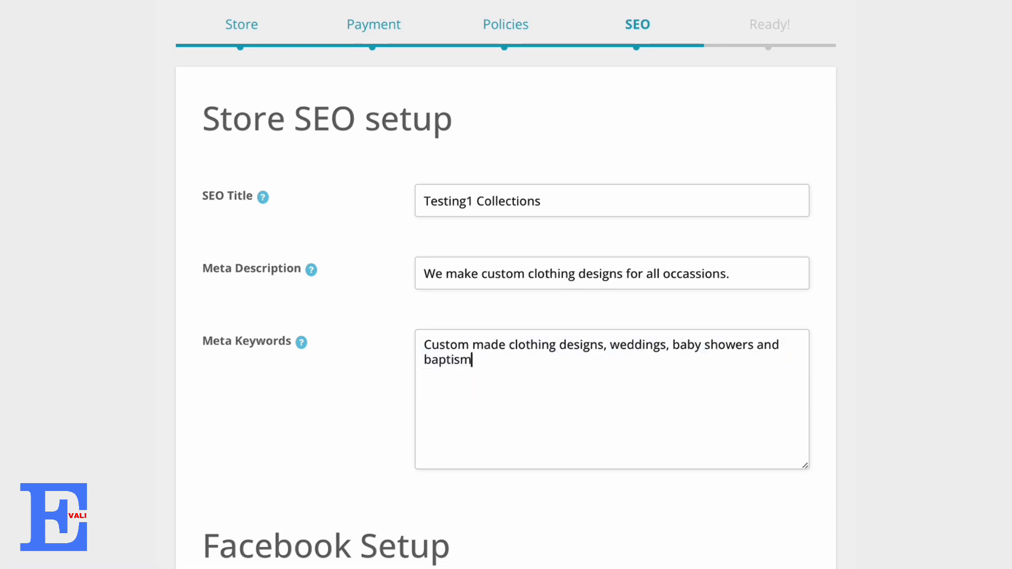
- Enter 'Testing1 Collections' as the Twitter title, then scroll to the end of the SEO form
scroll(526, 396, "down", 5)
scroll(526, 393, "down", 1)
scroll(527, 394, "up", 2)
scroll(526, 394, "down", 1)
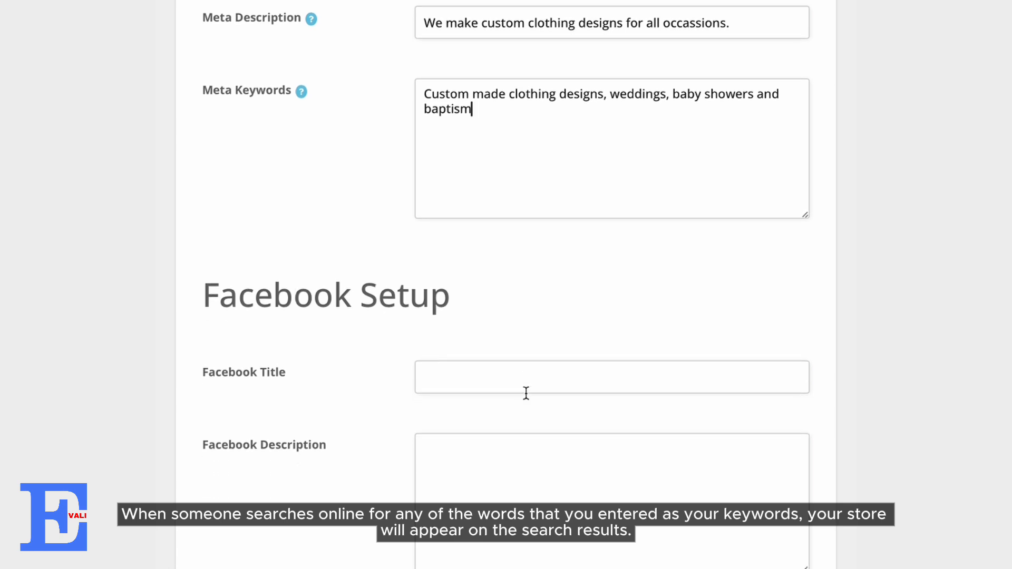
scroll(526, 393, "down", 1)
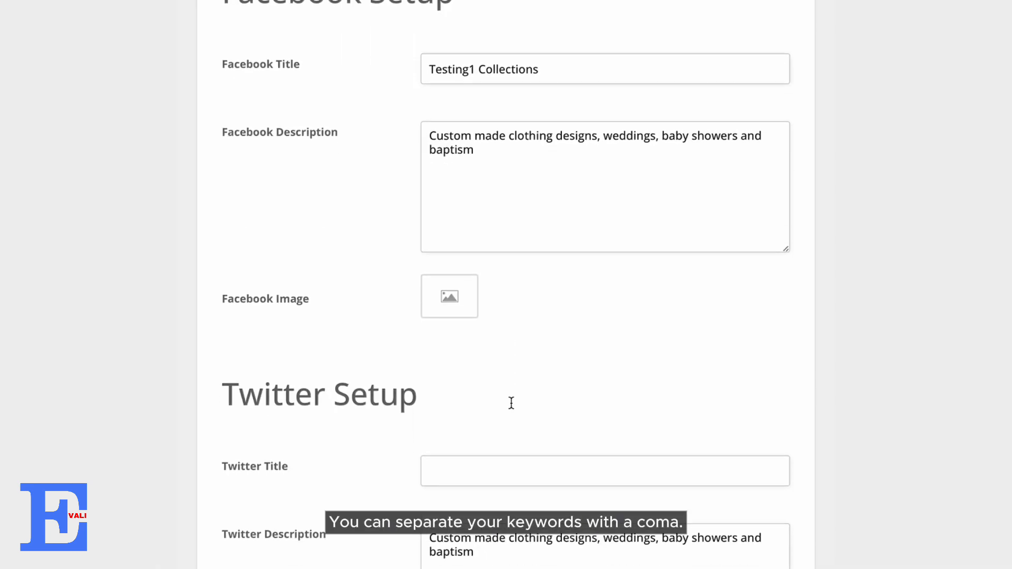
left_click(460, 466)
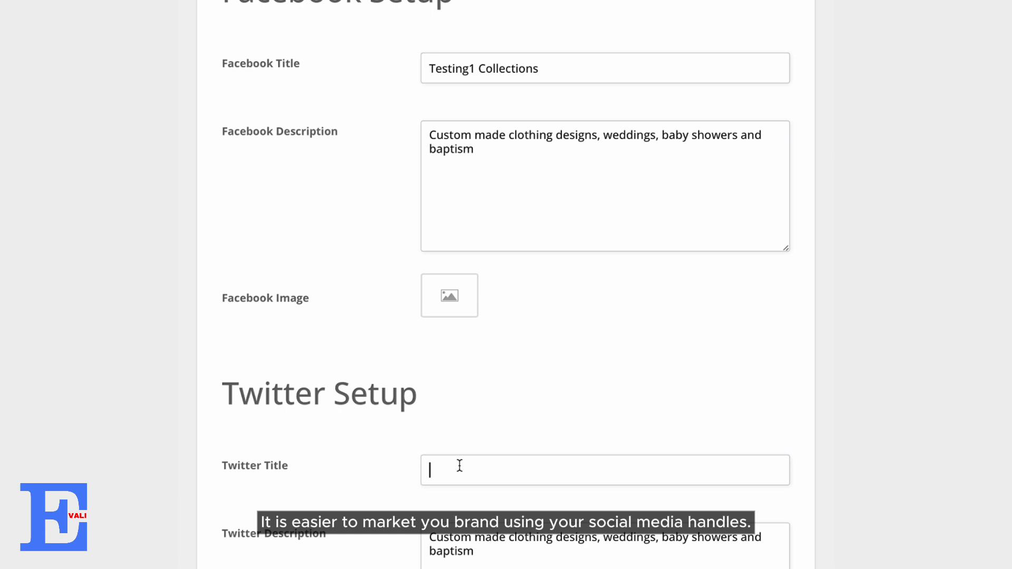
type("Testing1 Collectio")
key("BackSpace")
type("ions")
scroll(506, 284, "down", 1)
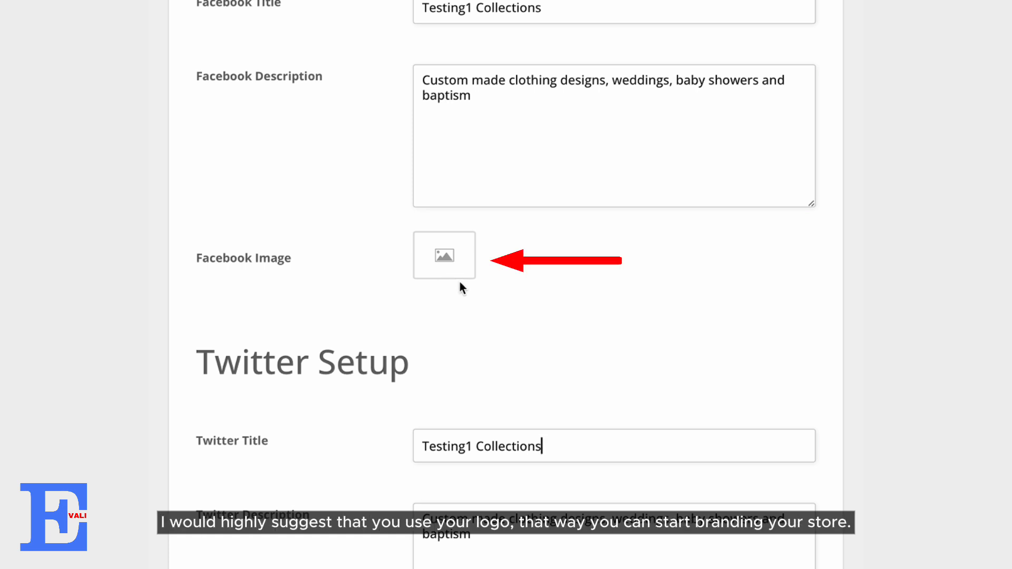
scroll(461, 285, "down", 1)
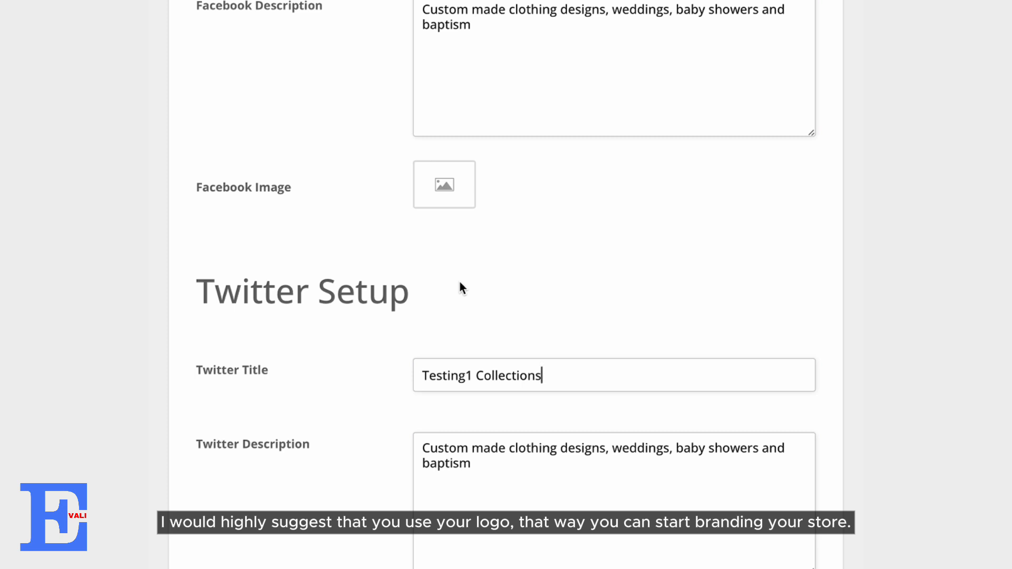
scroll(460, 283, "down", 3)
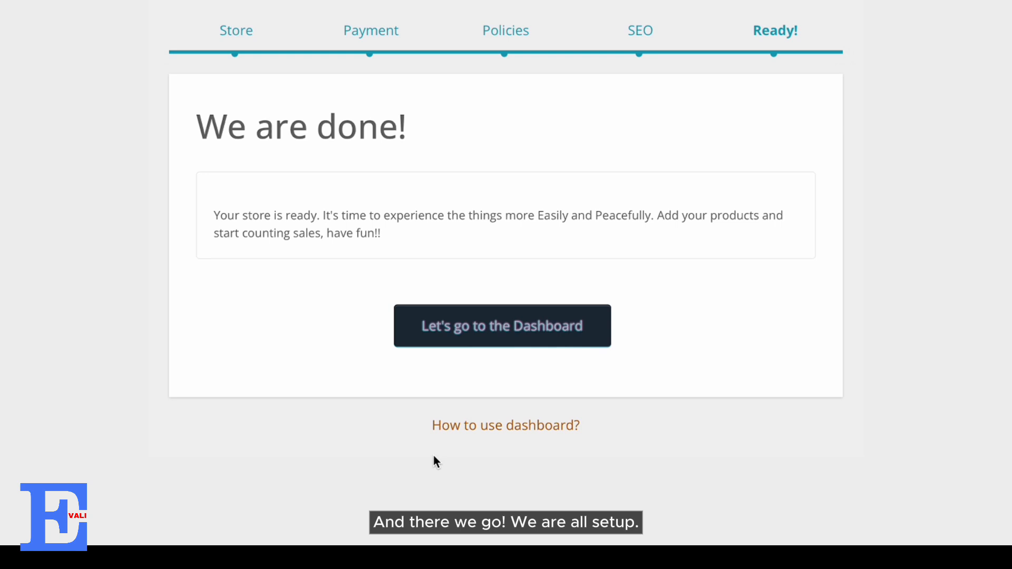
- Go to the Testing1 Collections store dashboard and look over it
left_click(472, 345)
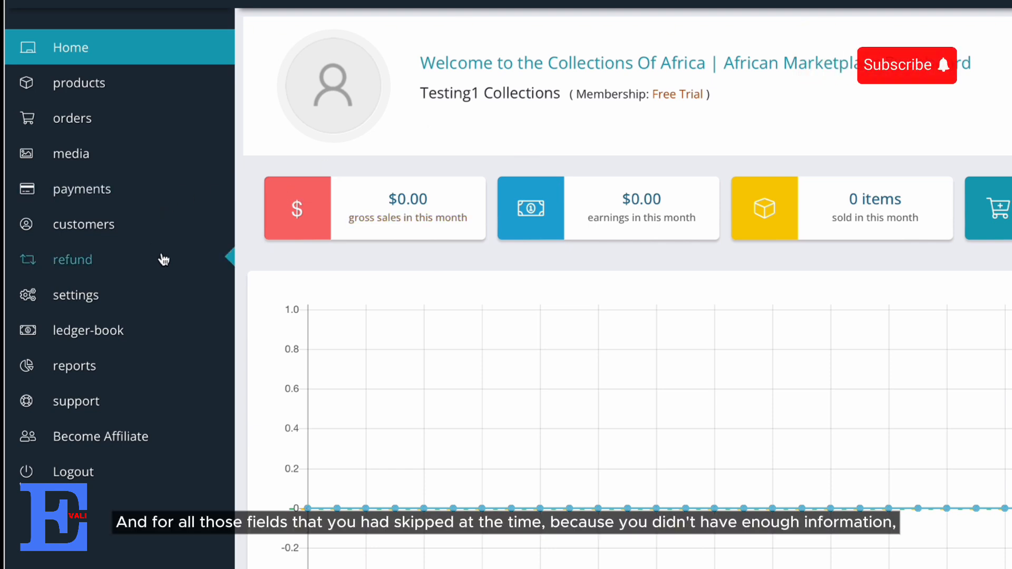
scroll(298, 275, "down", 1)
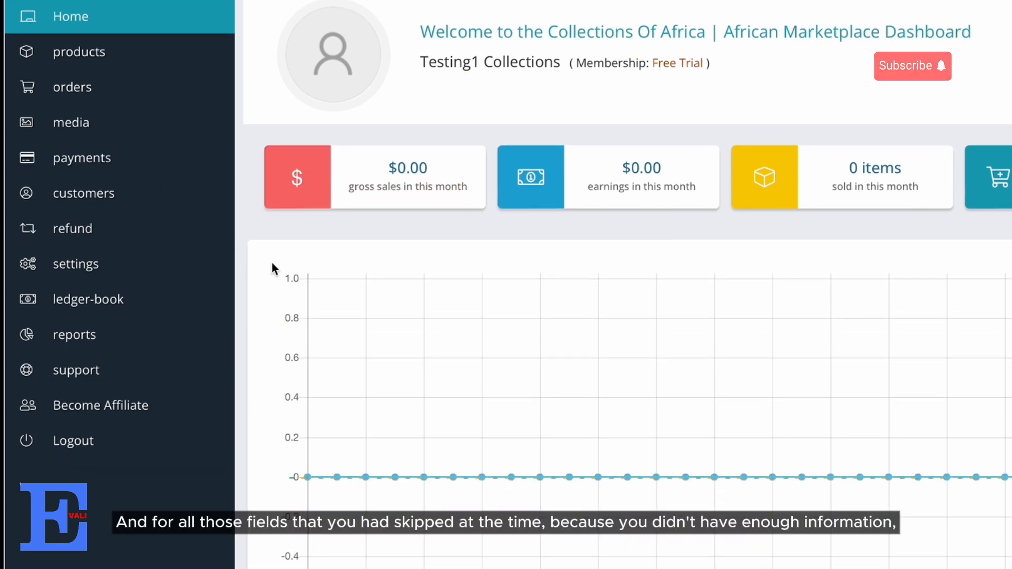
- Open Store Settings and check the Mobile Banner size guidance of 520x250 pixels
left_click(95, 271)
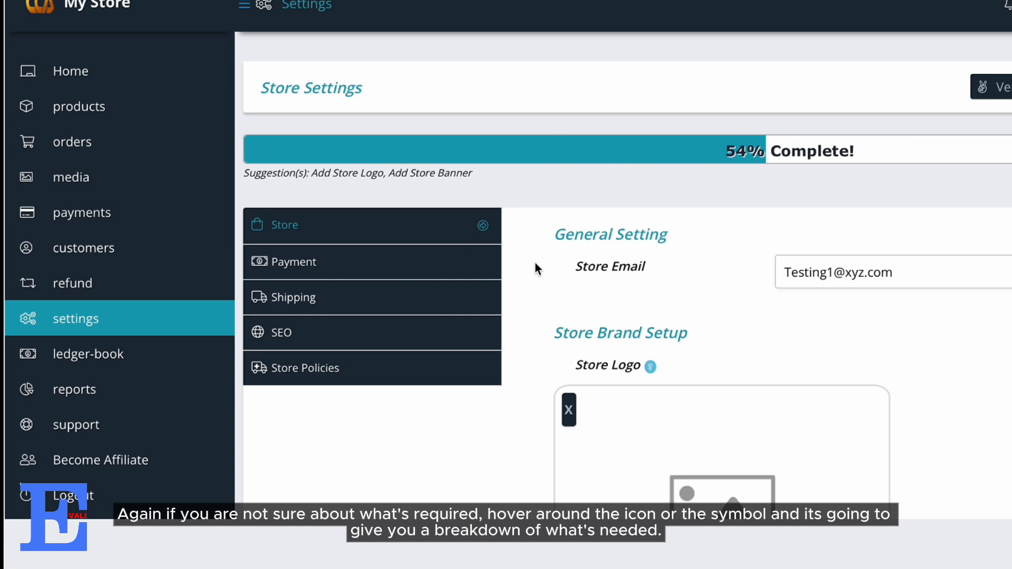
scroll(536, 267, "down", 5)
scroll(536, 262, "up", 1)
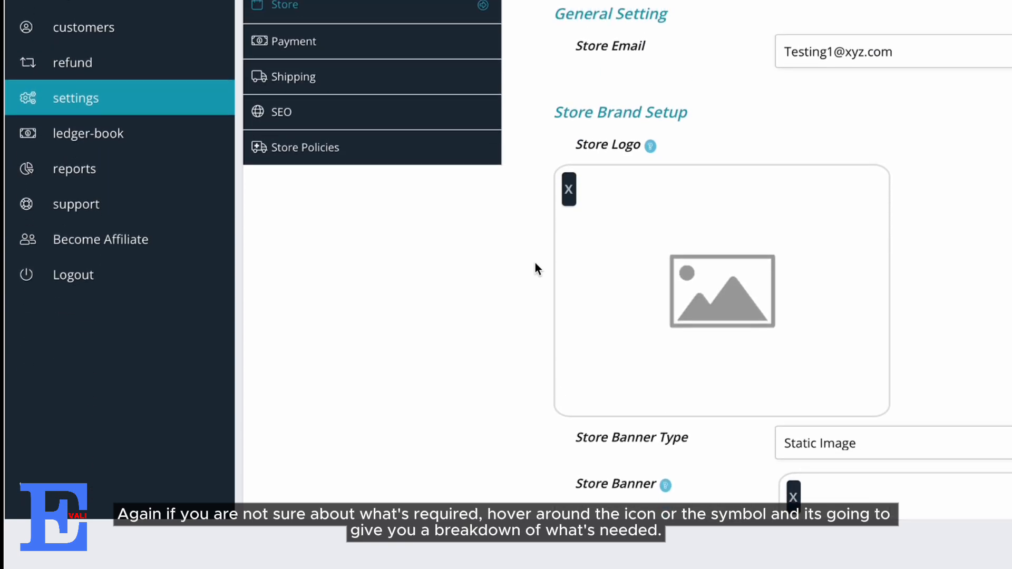
scroll(536, 263, "down", 5)
scroll(535, 264, "down", 8)
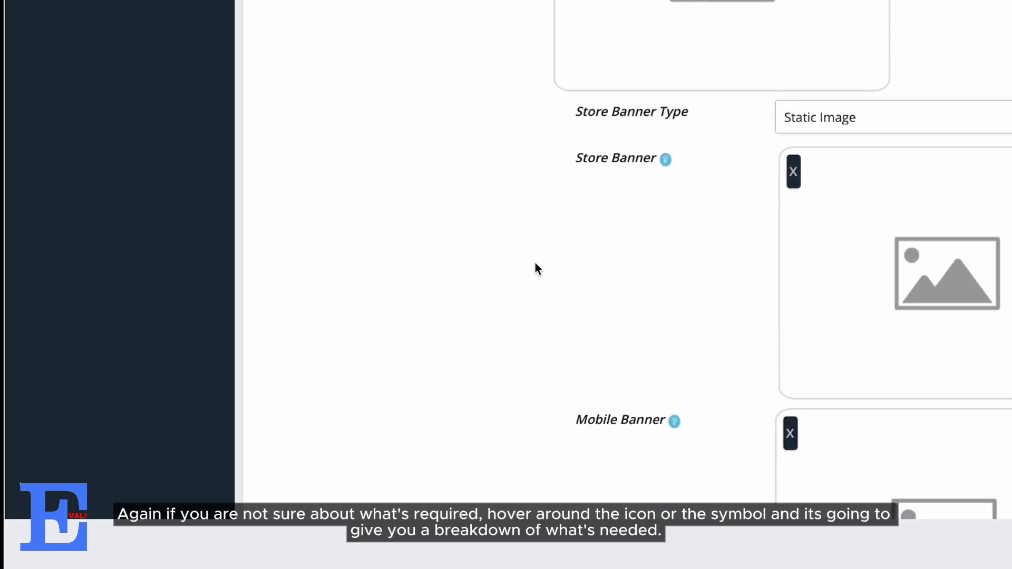
scroll(536, 269, "up", 3)
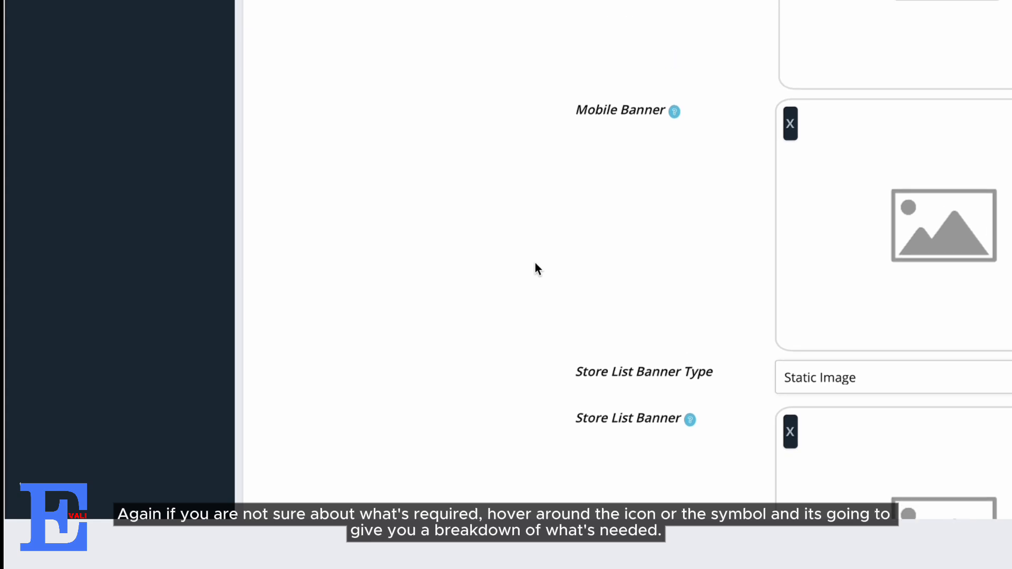
scroll(665, 192, "up", 2)
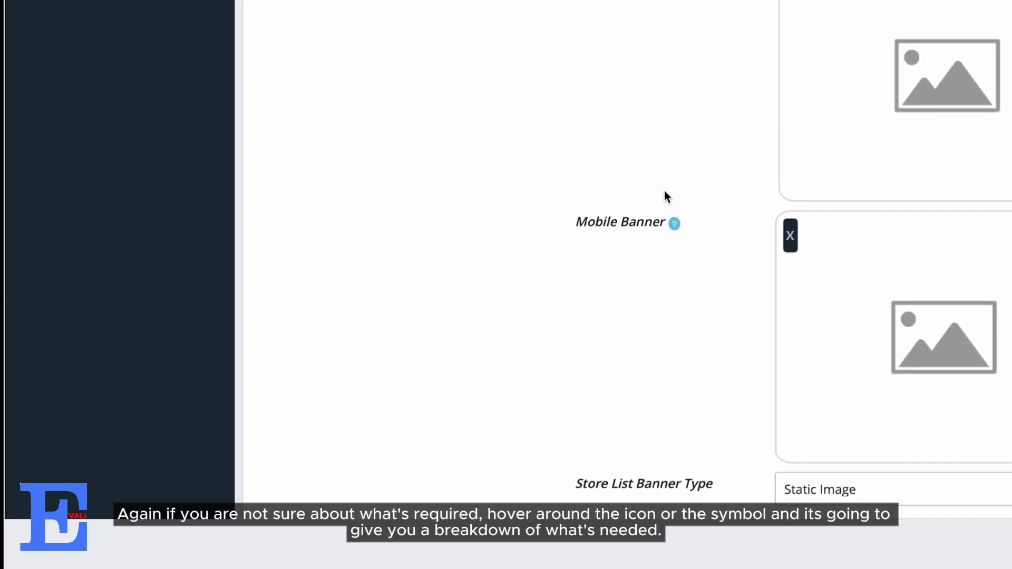
mouse_move(675, 250)
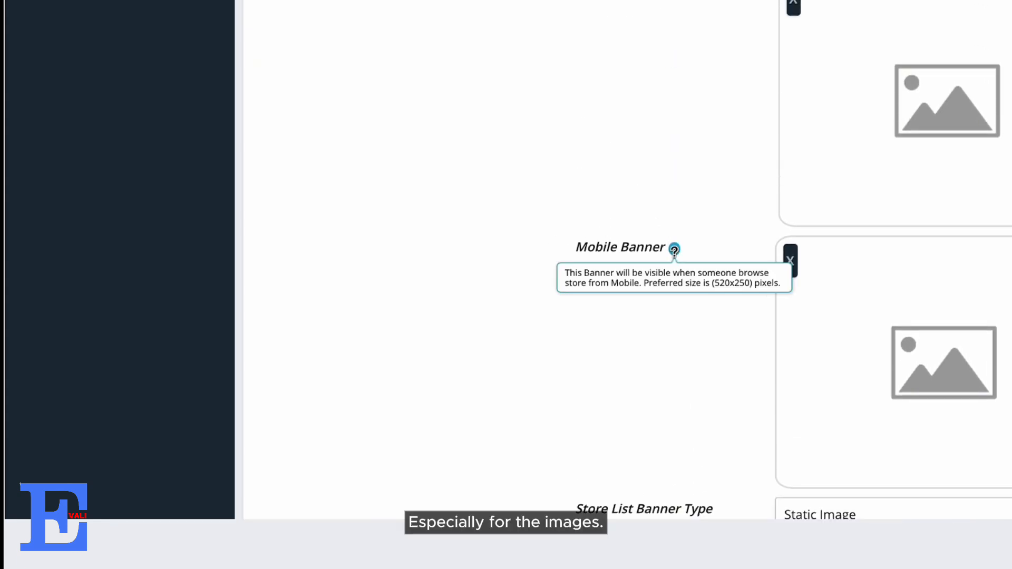